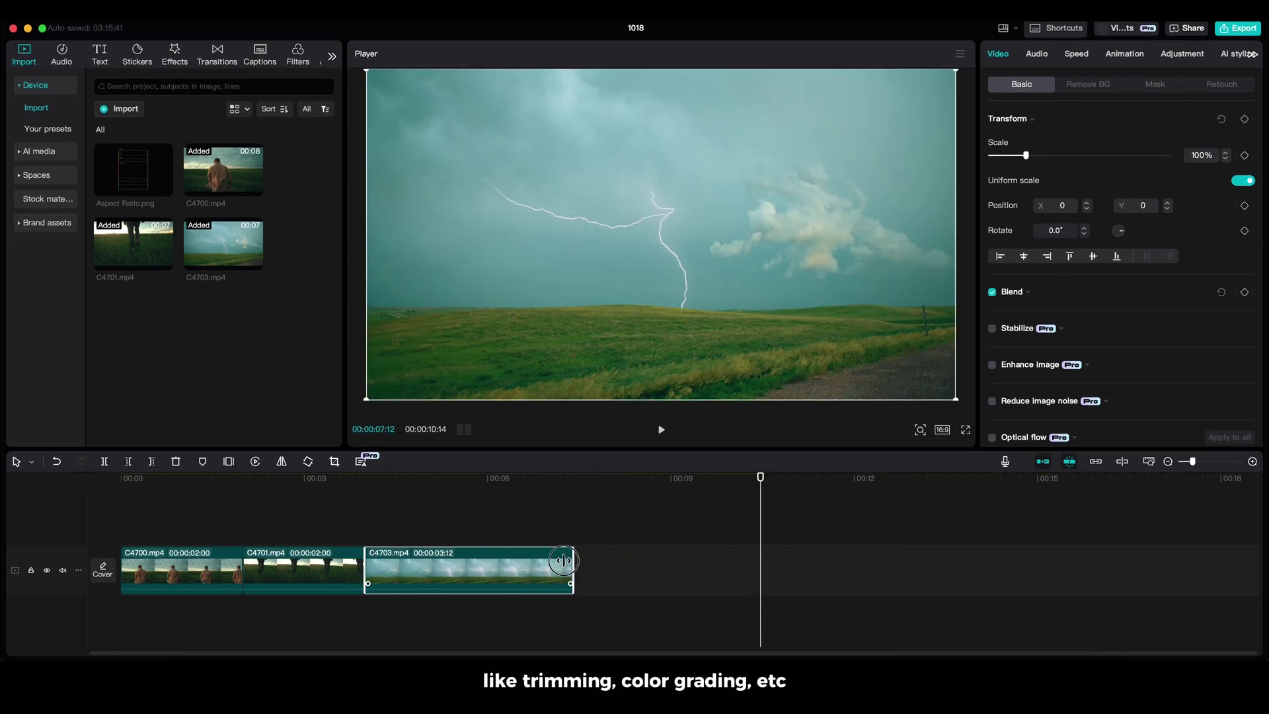
# Step: Trim the end of the C4703 clip to about two seconds, matching the first two clips
pyautogui.moveTo(561, 560)
pyautogui.mouseDown()
pyautogui.moveTo(490, 560)
pyautogui.moveTo(505, 558)
pyautogui.mouseUp()
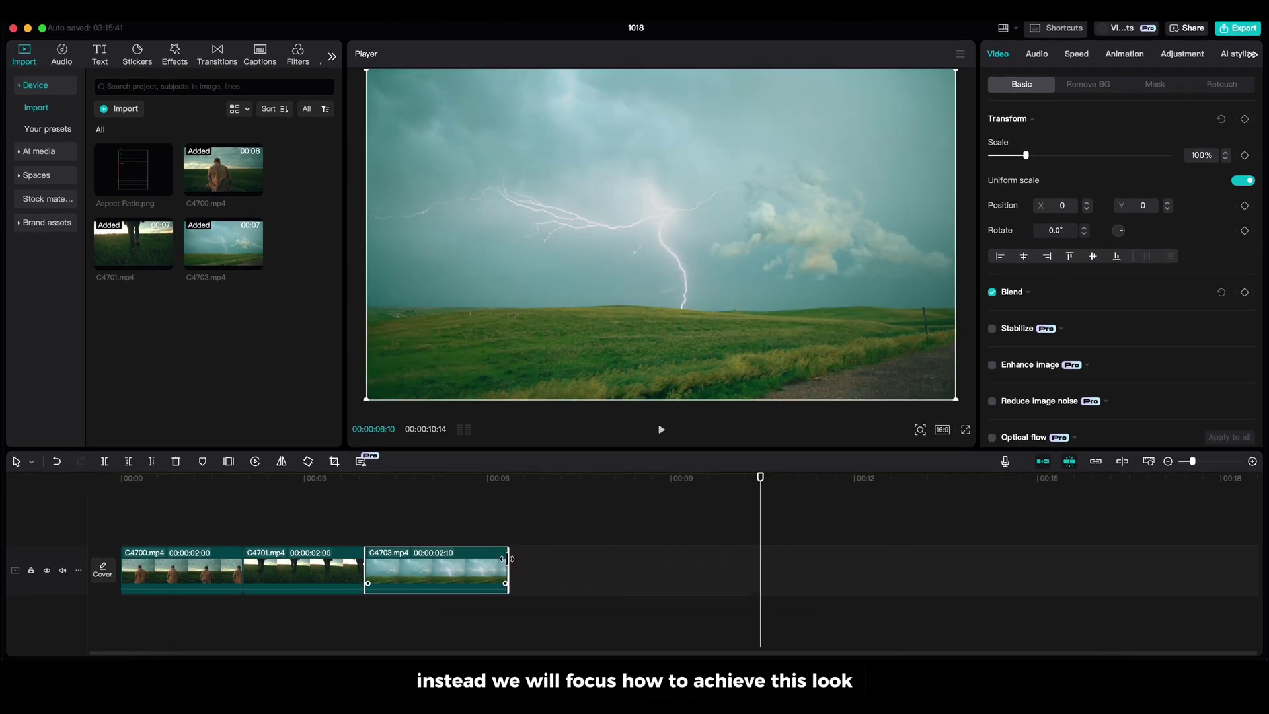
pyautogui.moveTo(367, 573); pyautogui.dragTo(394, 579)
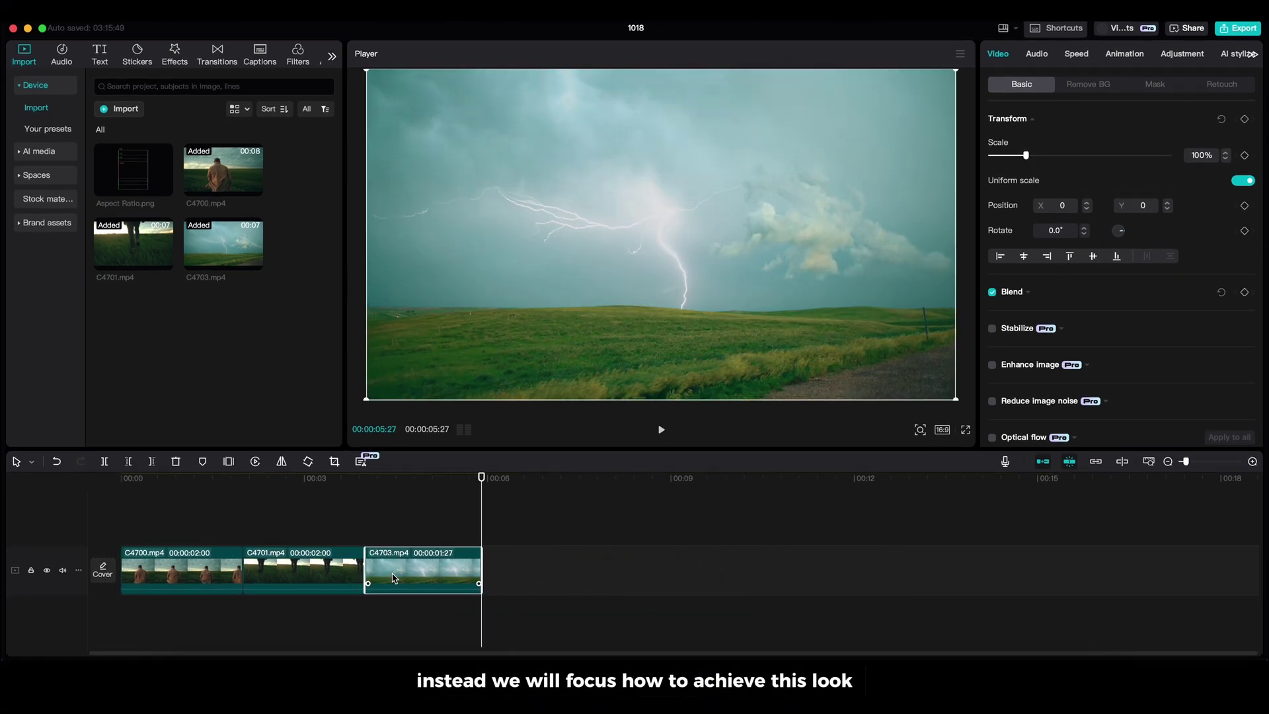
pyautogui.moveTo(475, 568); pyautogui.dragTo(482, 572)
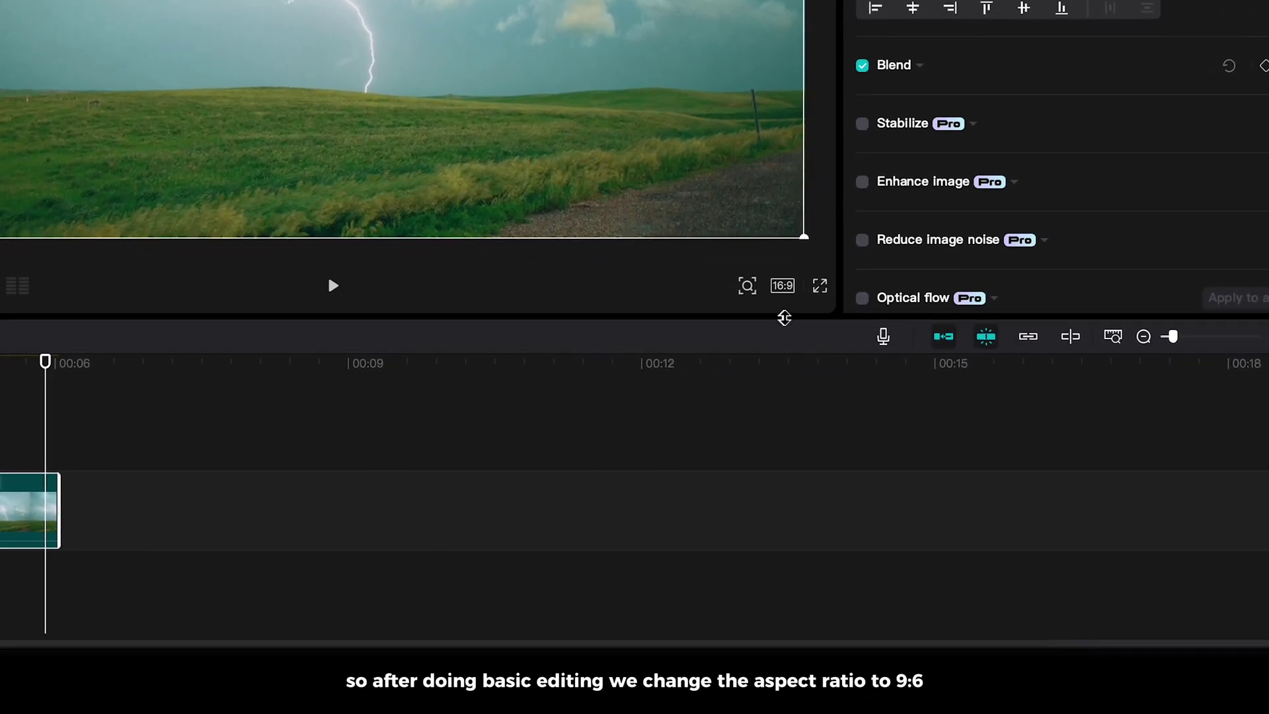
# Step: Switch the canvas to 9:16 and stretch Aspect Ratio.png across all clips on an upper track
pyautogui.click(782, 286)
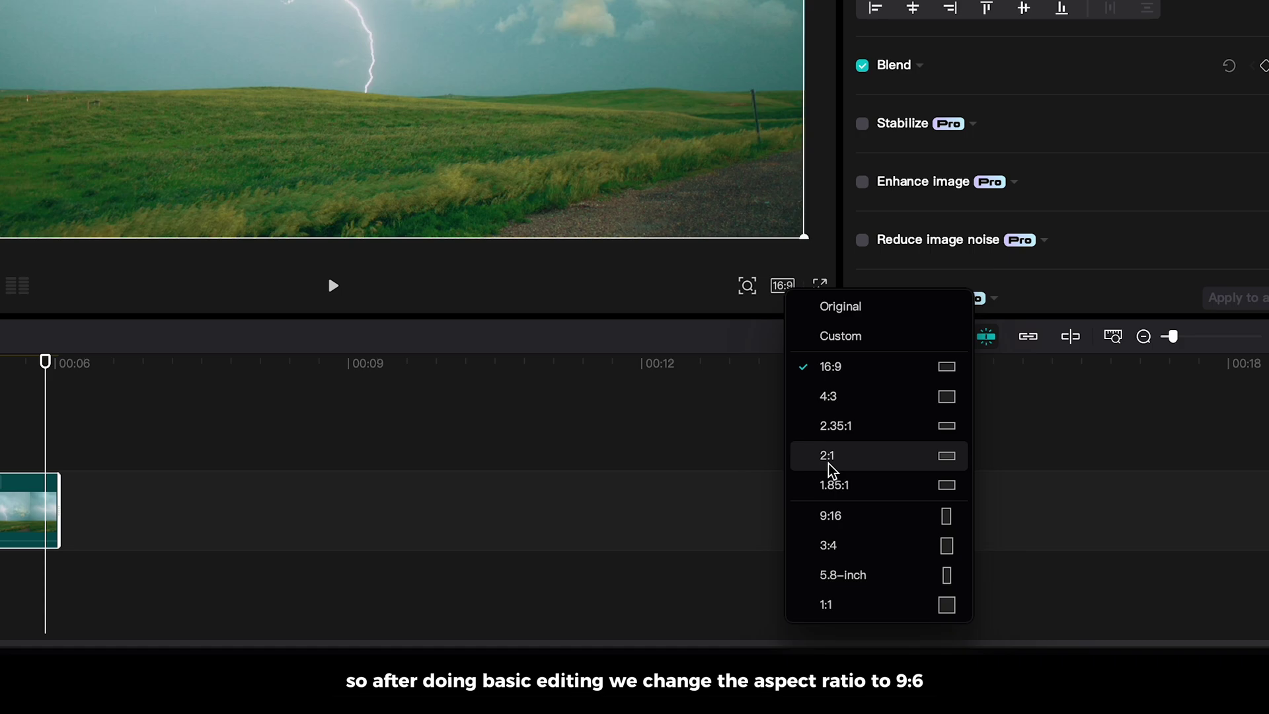
pyautogui.click(838, 519)
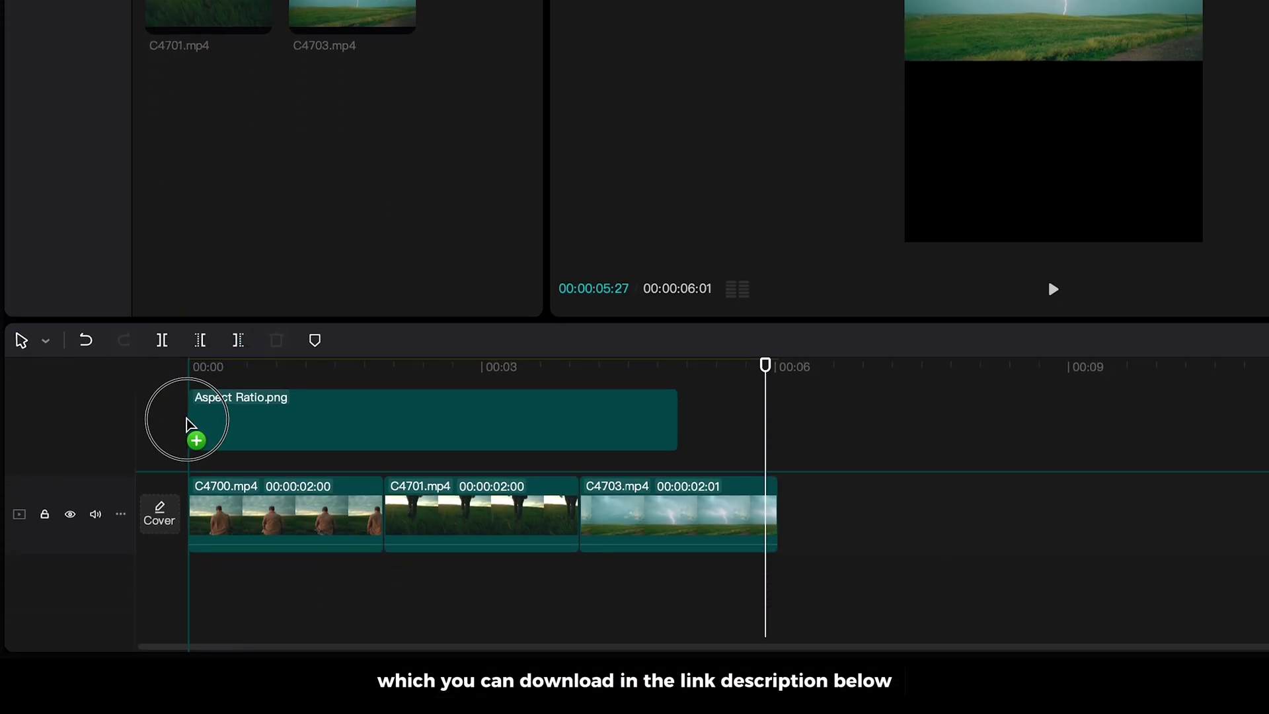
pyautogui.moveTo(213, 177); pyautogui.dragTo(199, 475)
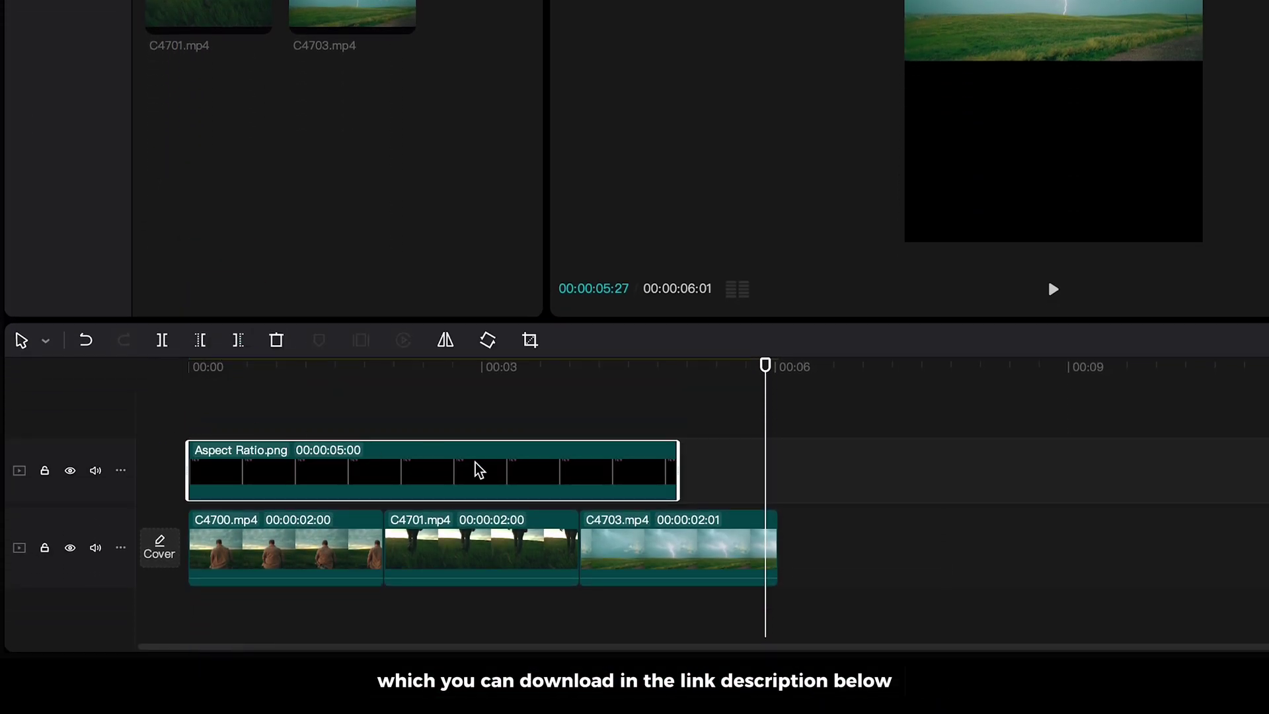
pyautogui.moveTo(679, 467); pyautogui.dragTo(785, 471)
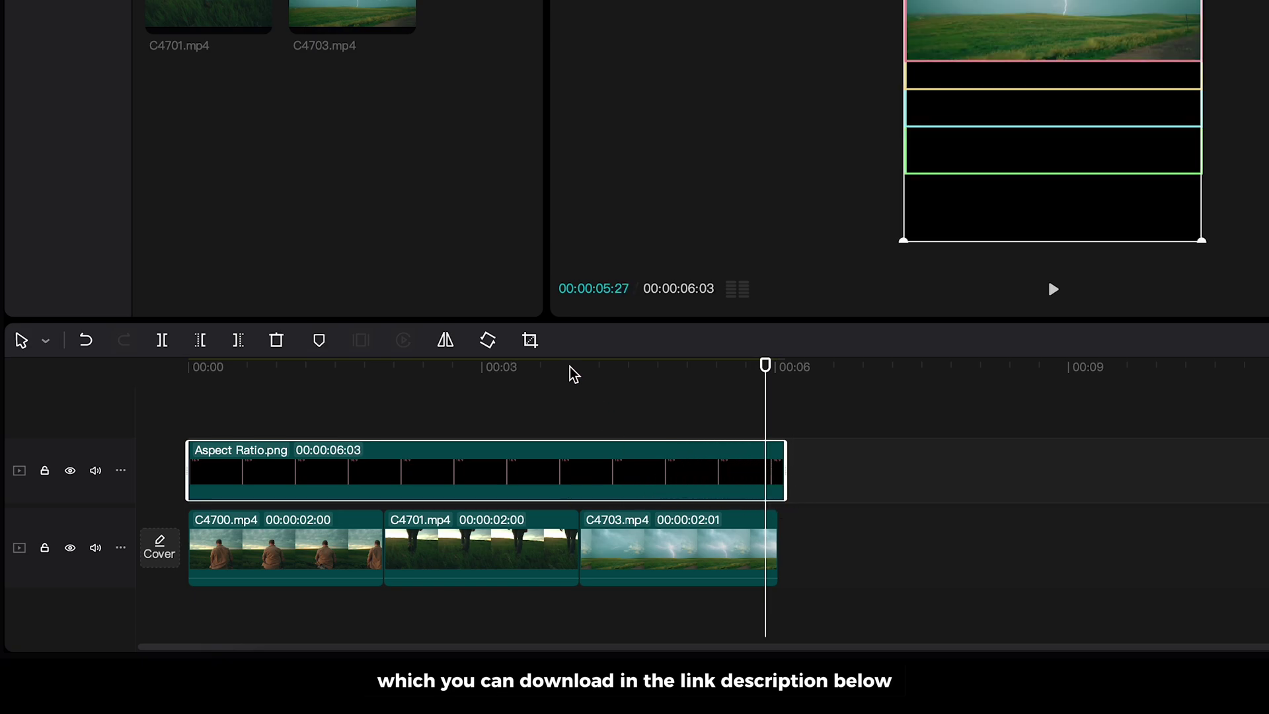
pyautogui.click(324, 364)
# Step: Scale the C4700 clip up to 134% in the Player to fill the 4:3 band
pyautogui.click(364, 544)
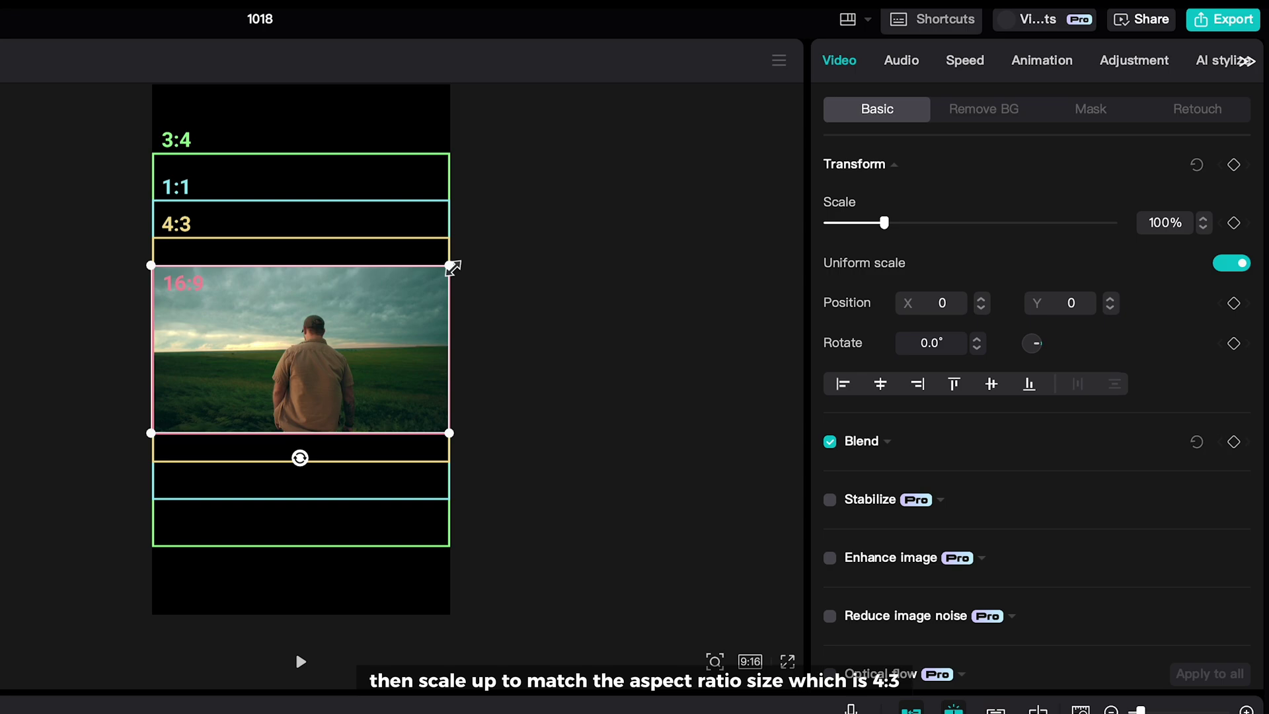
pyautogui.moveTo(453, 261); pyautogui.dragTo(532, 236)
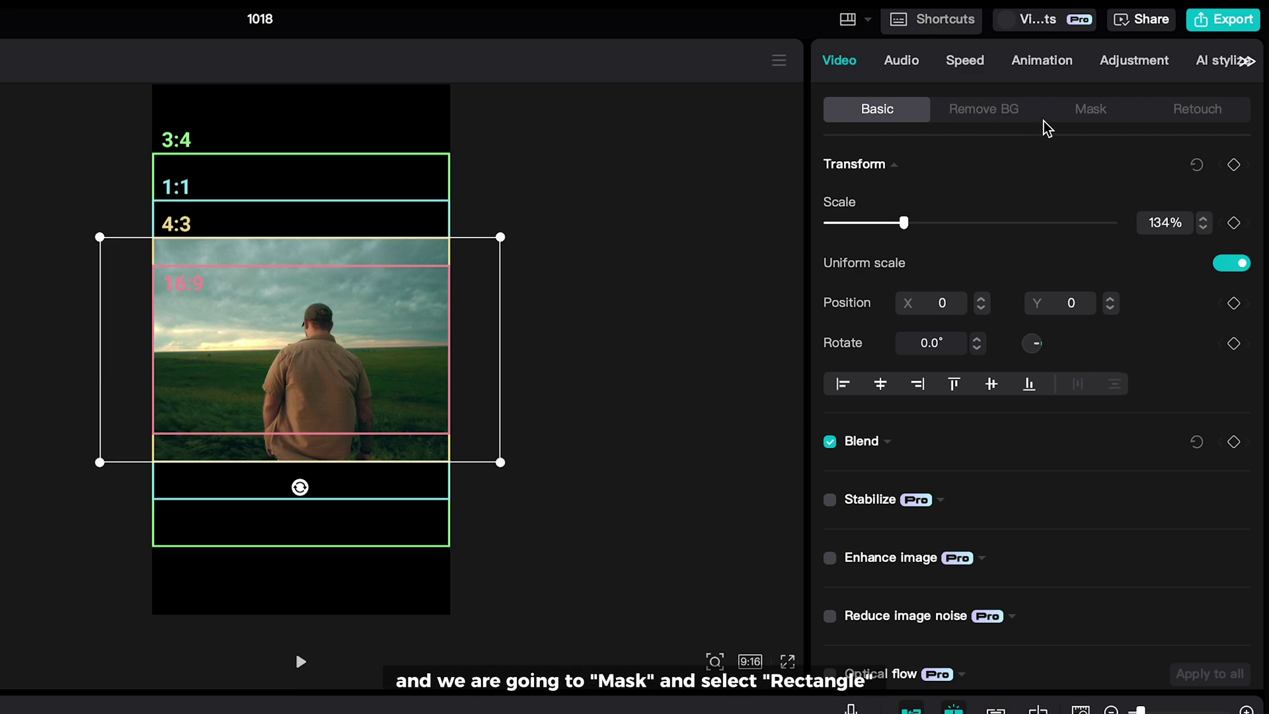
# Step: Mask C4700 with a rectangle fitted to the 4:3 guide band, with corners rounded to 25
pyautogui.click(1072, 119)
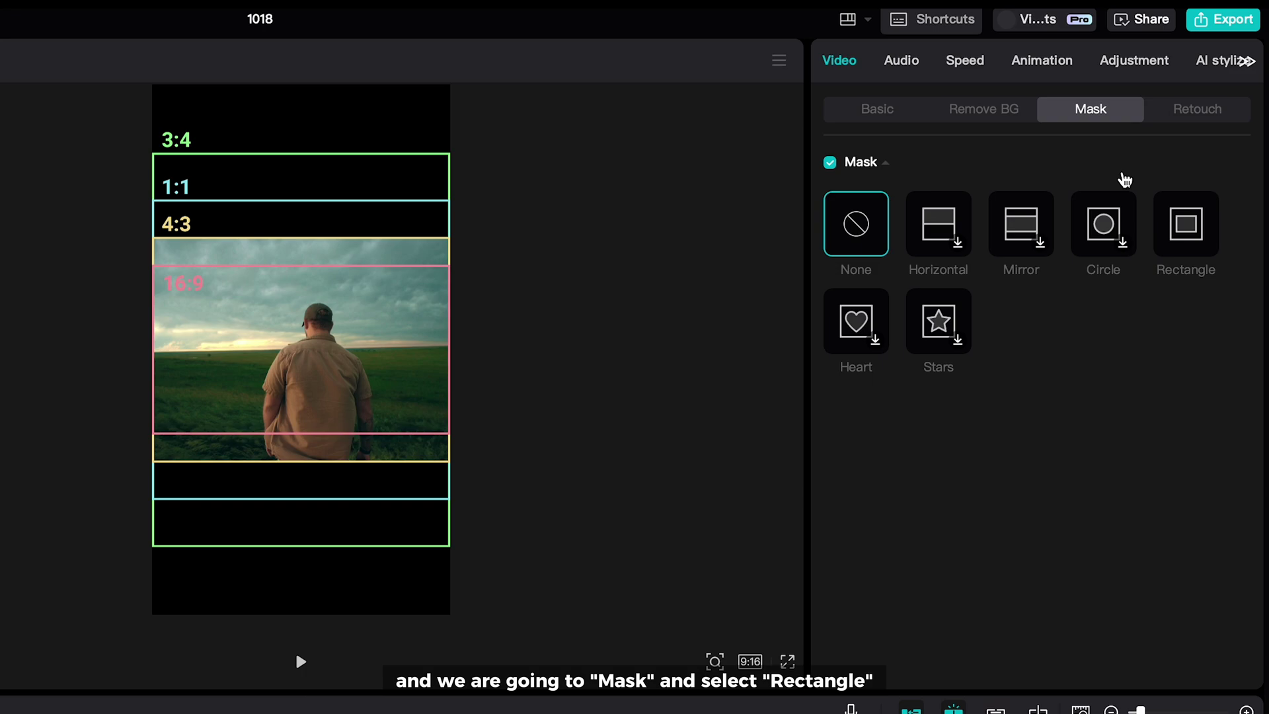
pyautogui.click(1171, 238)
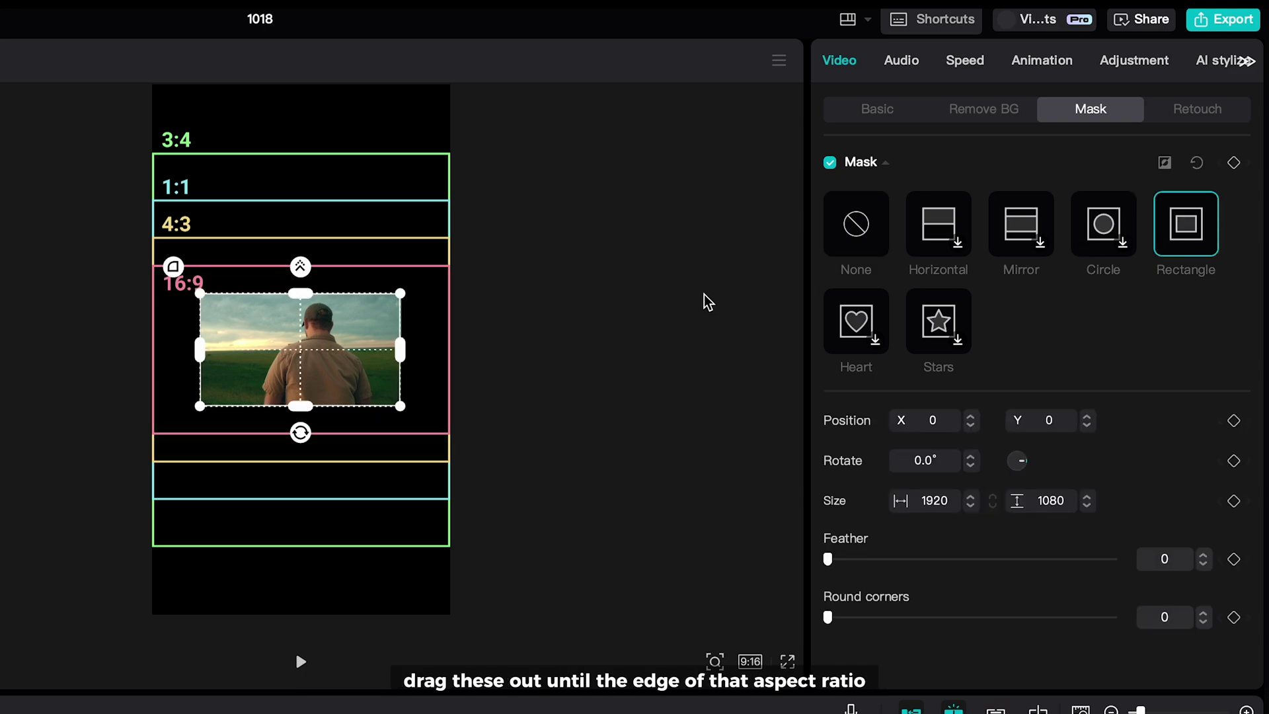
pyautogui.moveTo(300, 406); pyautogui.dragTo(297, 466)
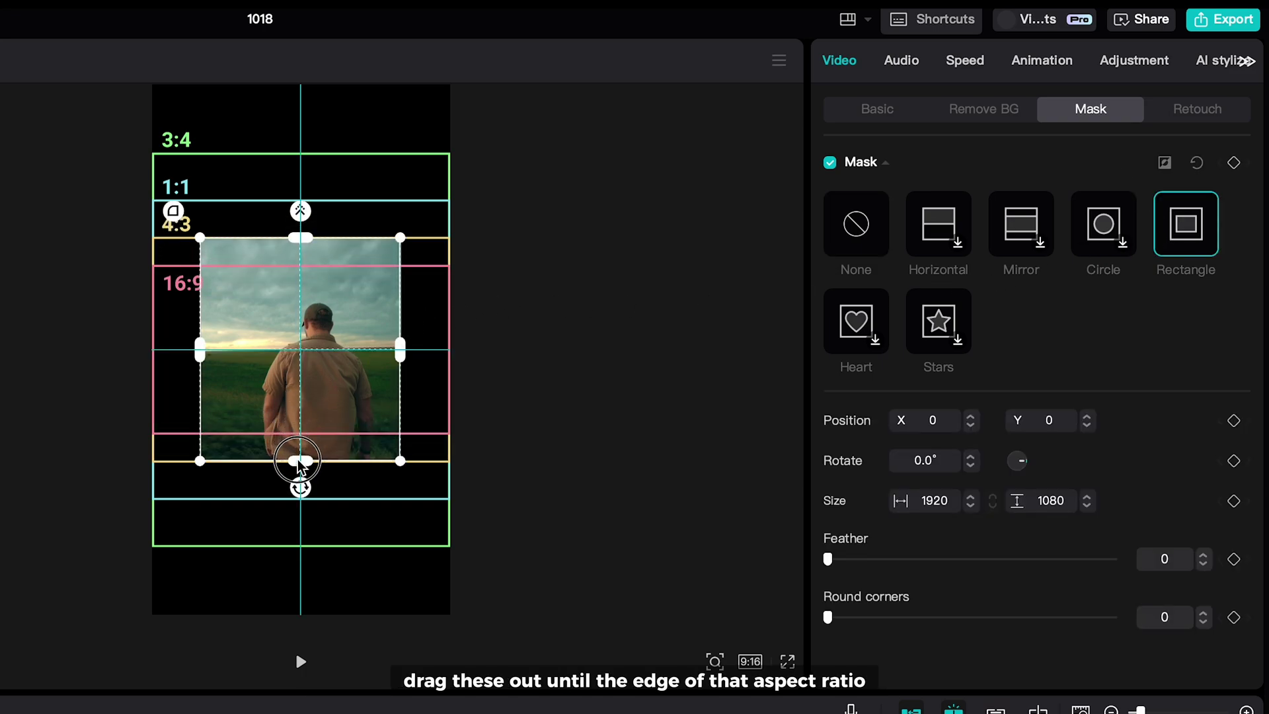
pyautogui.moveTo(399, 349); pyautogui.dragTo(451, 357)
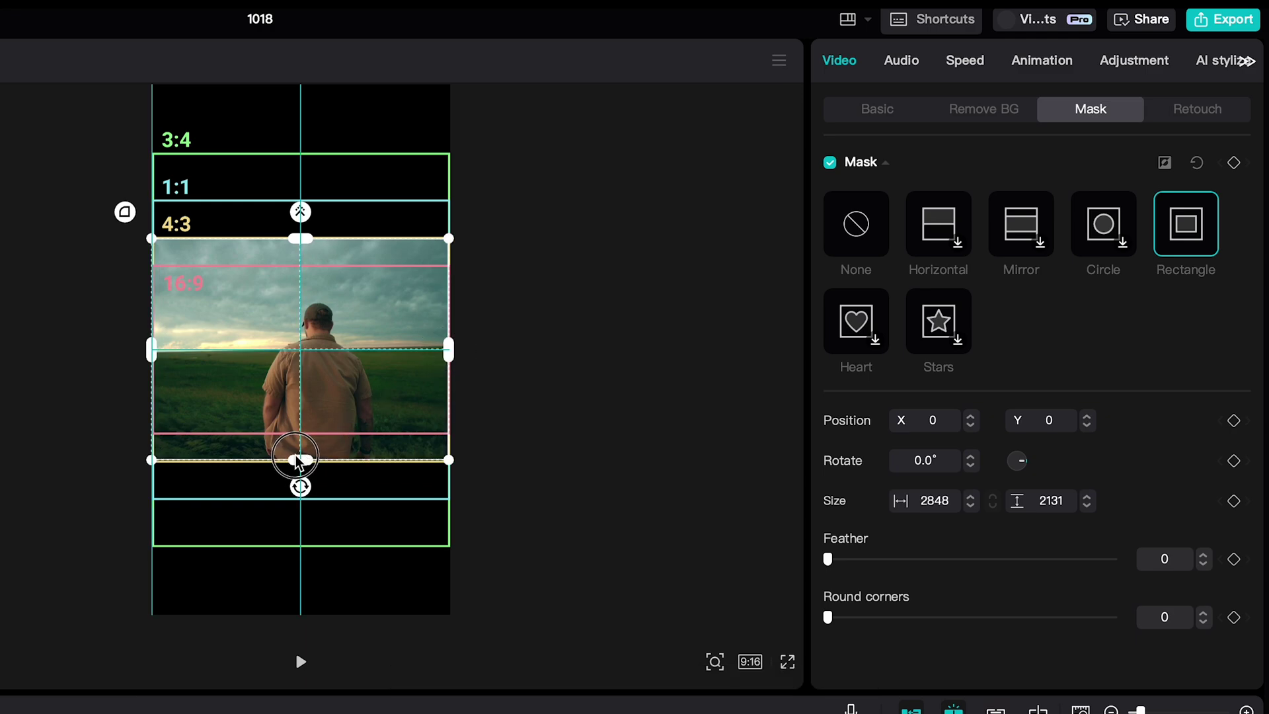
pyautogui.moveTo(300, 461); pyautogui.dragTo(300, 463)
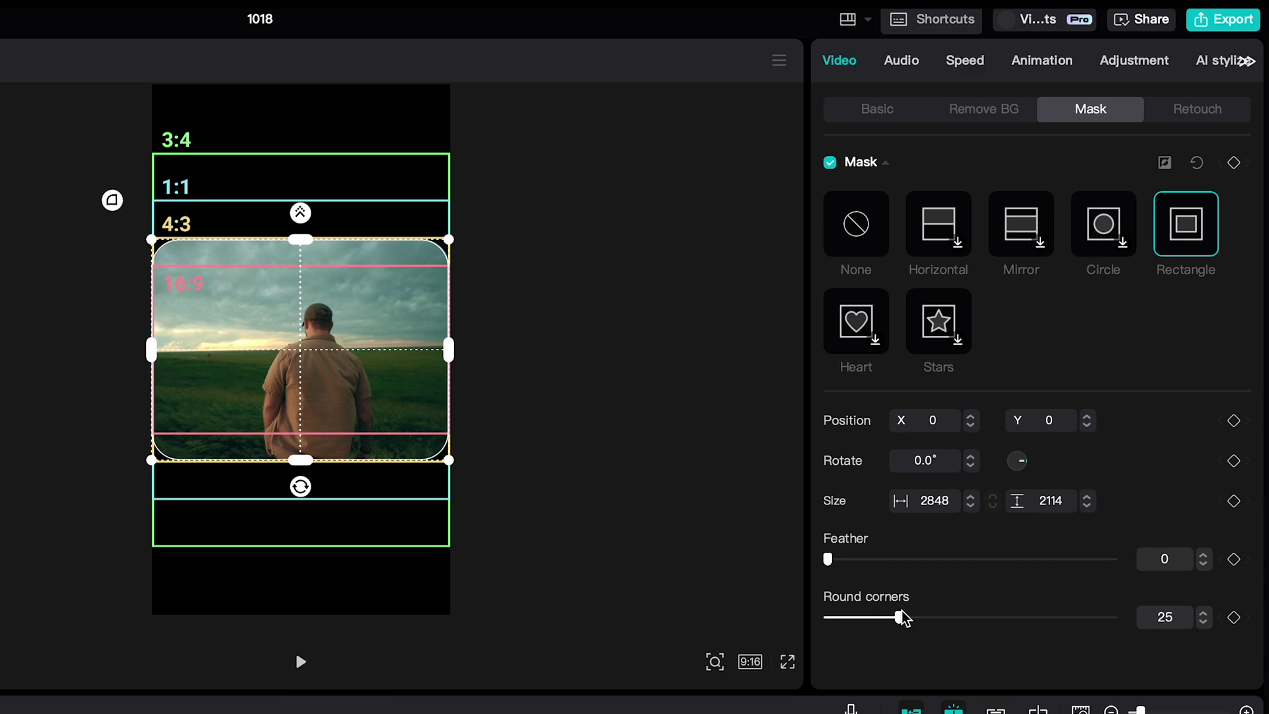
# Step: Reduce C4700's scale to 120% and delete the Aspect Ratio.png guide overlay
pyautogui.click(876, 112)
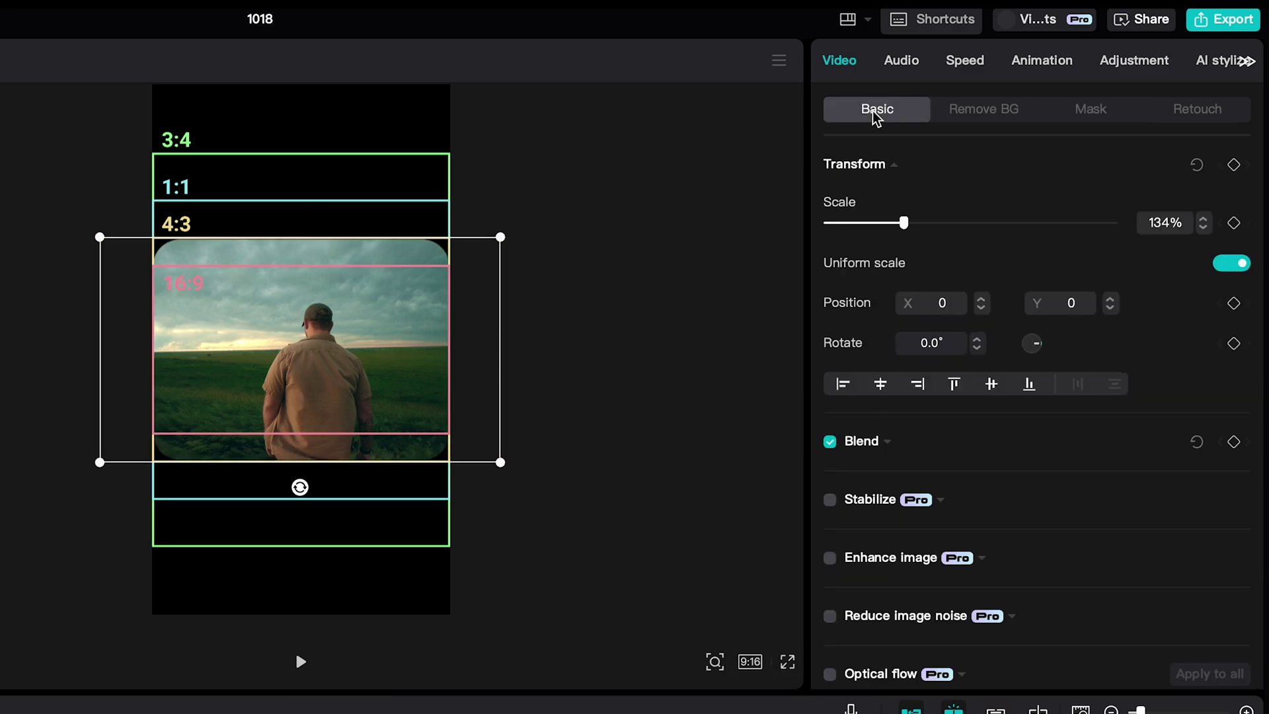
pyautogui.moveTo(905, 226); pyautogui.dragTo(897, 229)
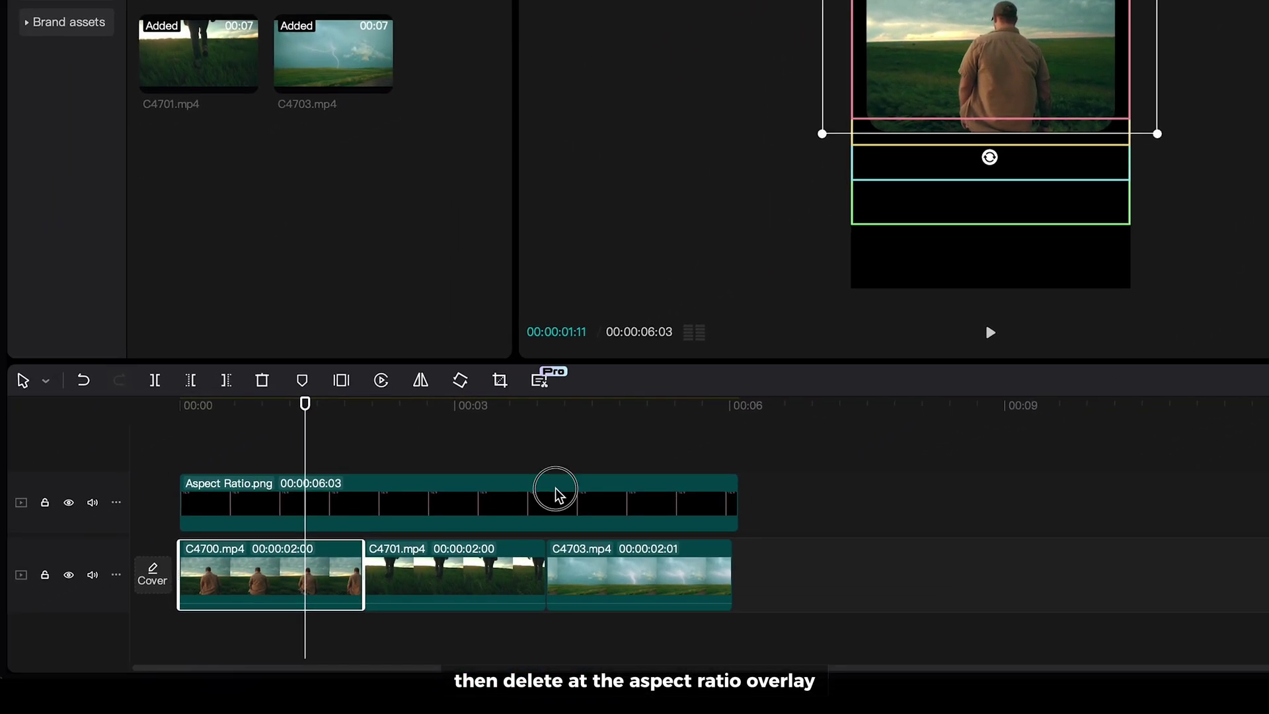
pyautogui.click(556, 495)
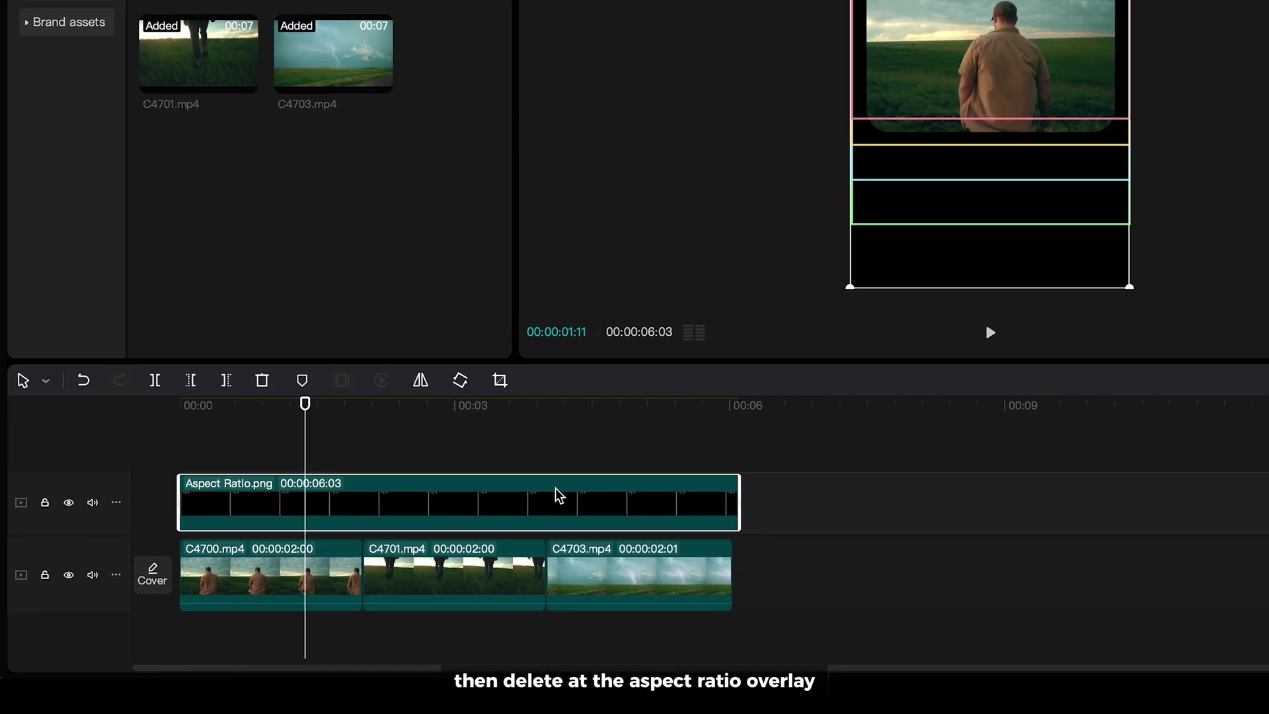
pyautogui.rightClick(556, 494)
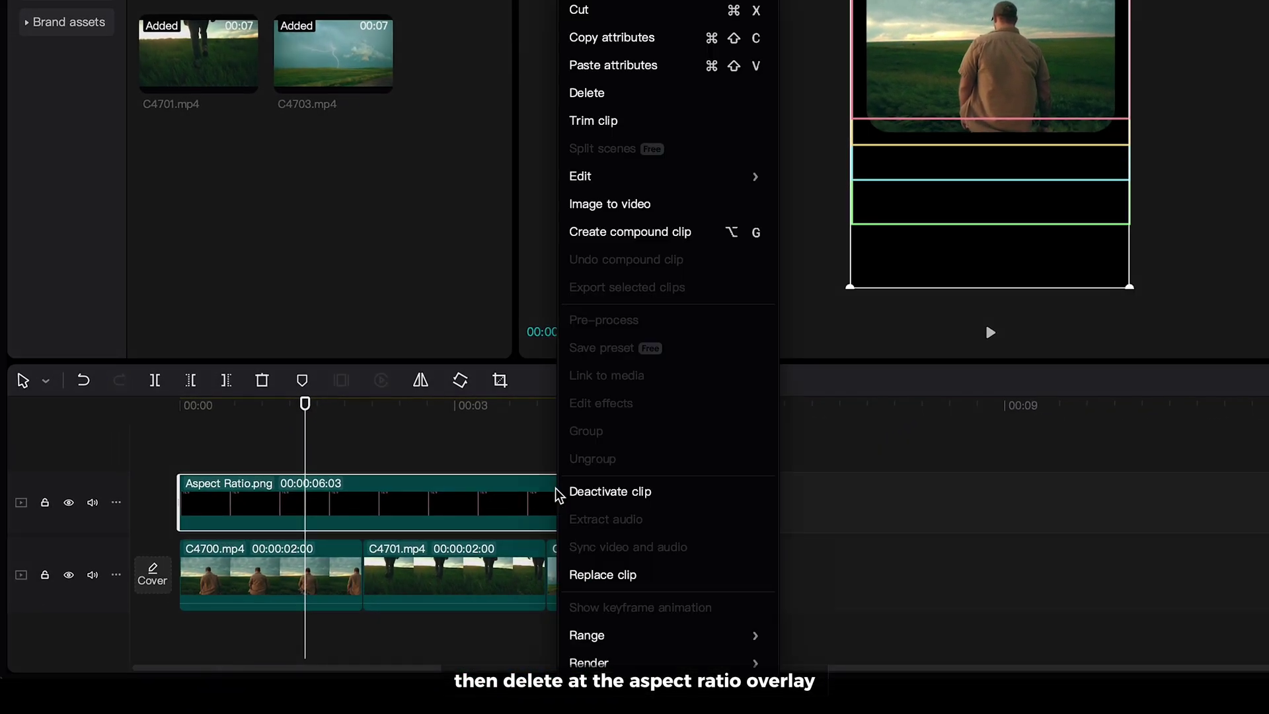
pyautogui.click(594, 95)
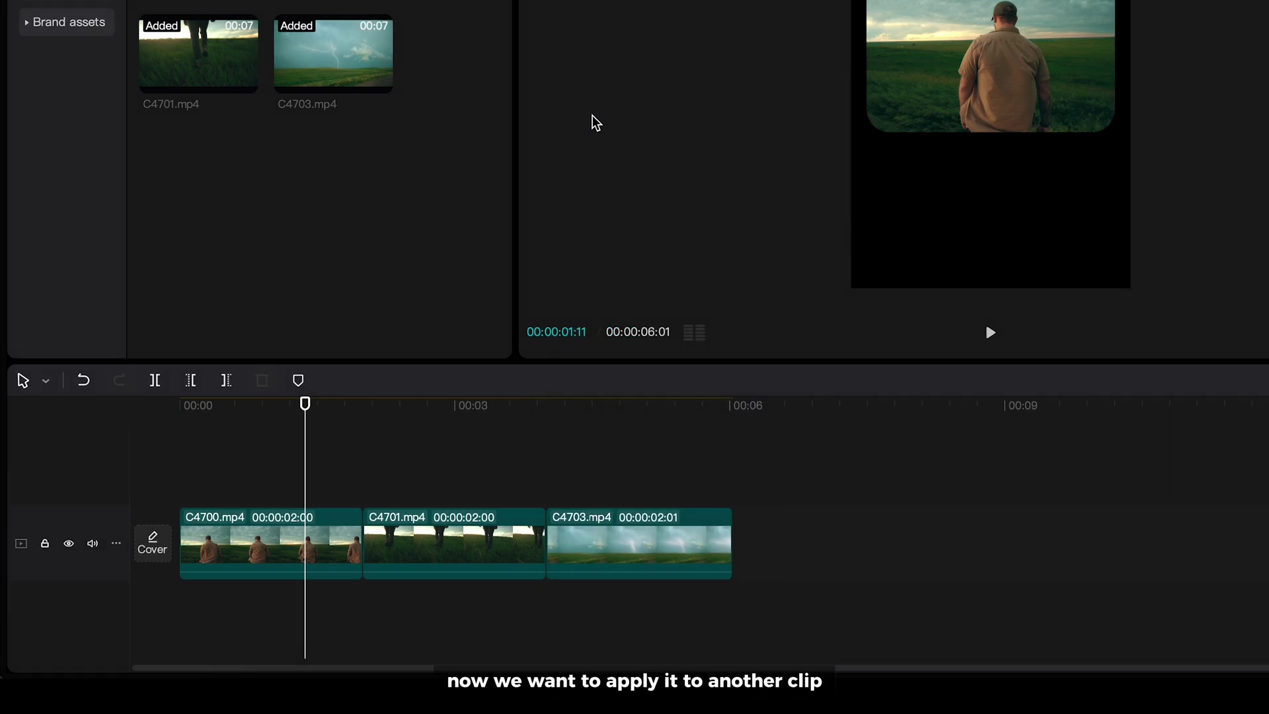
# Step: Copy the C4700 clip's attributes
pyautogui.click(329, 524)
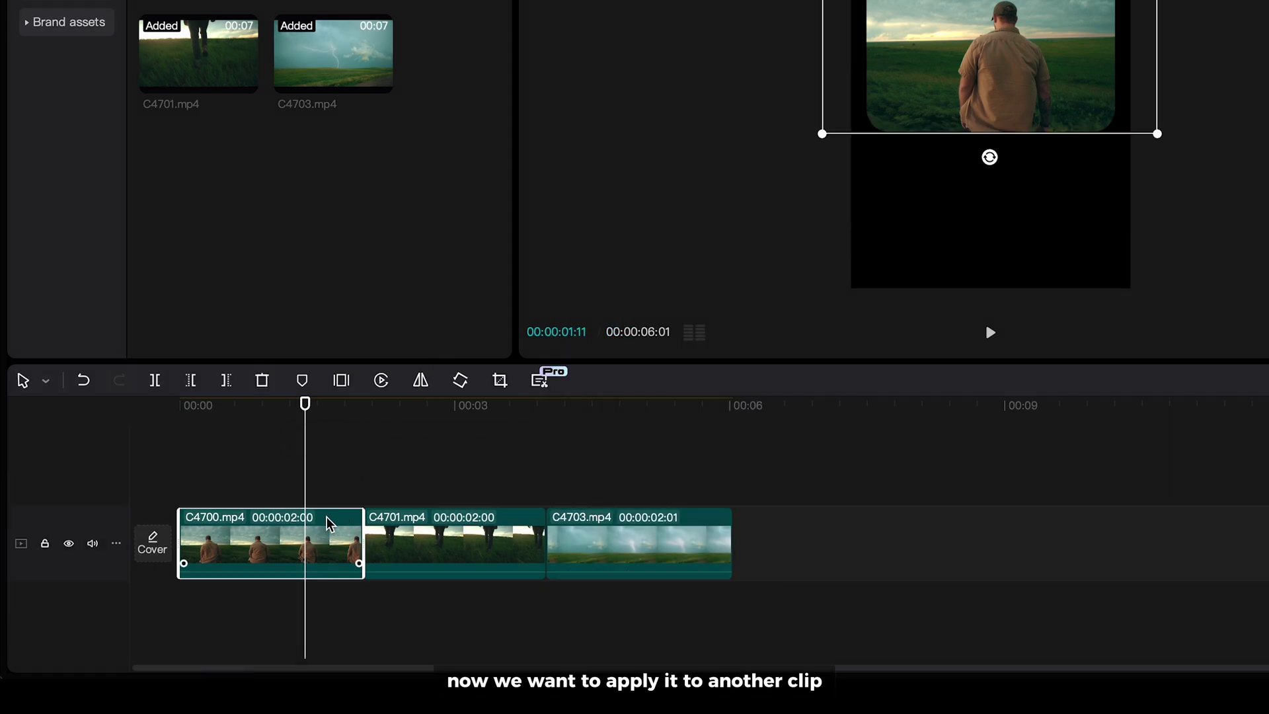
pyautogui.rightClick(329, 523)
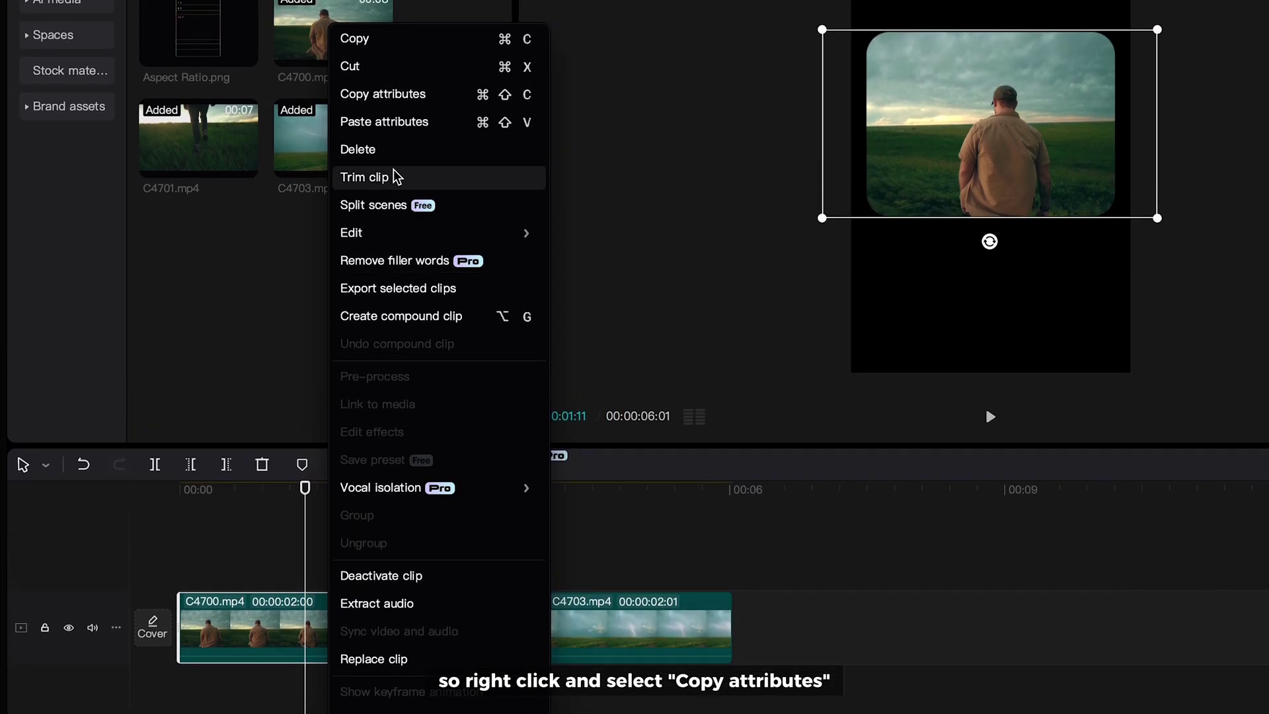
pyautogui.click(410, 103)
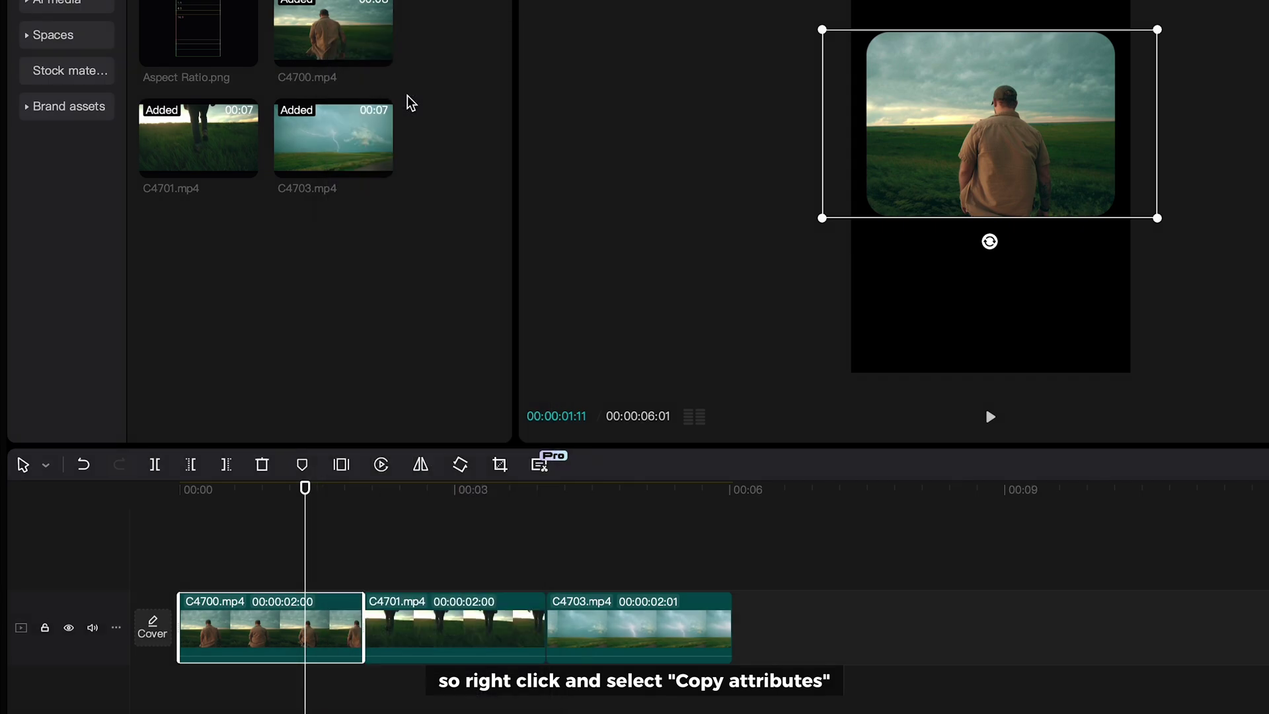
# Step: Paste only location/size and mask attributes onto the C4701 and C4703 clips
pyautogui.click(445, 489)
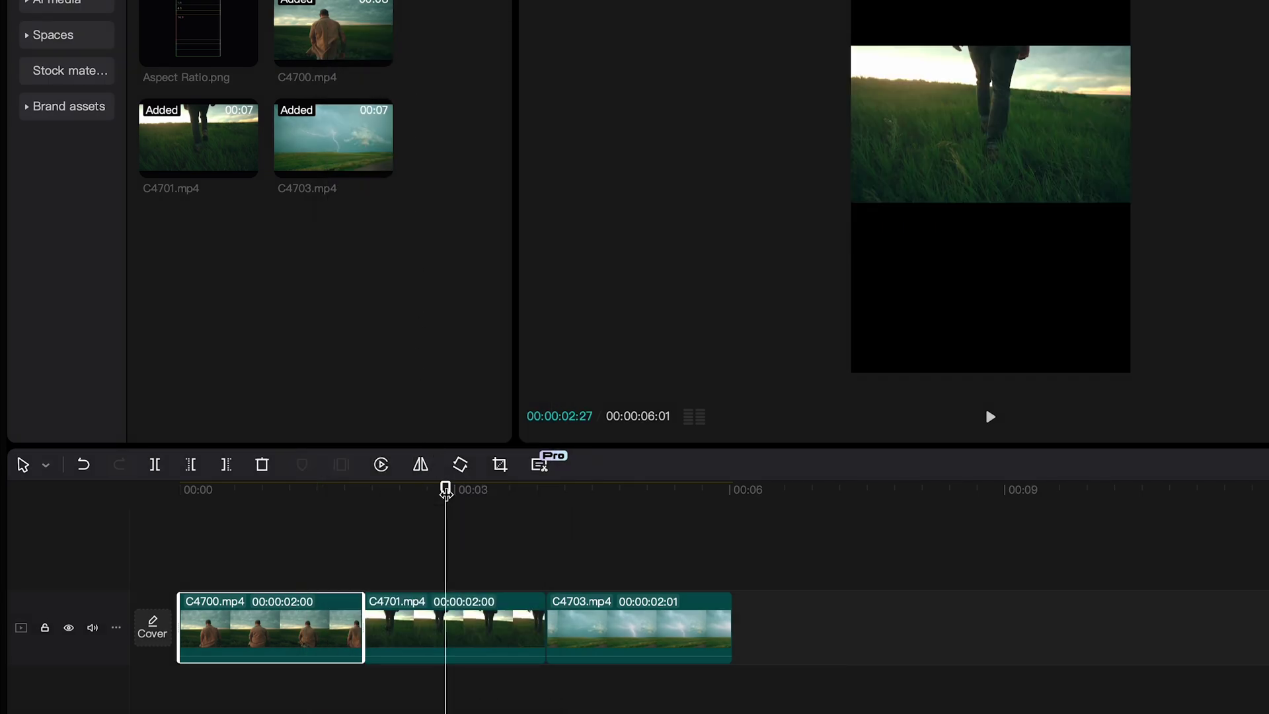
pyautogui.moveTo(786, 563); pyautogui.dragTo(487, 617)
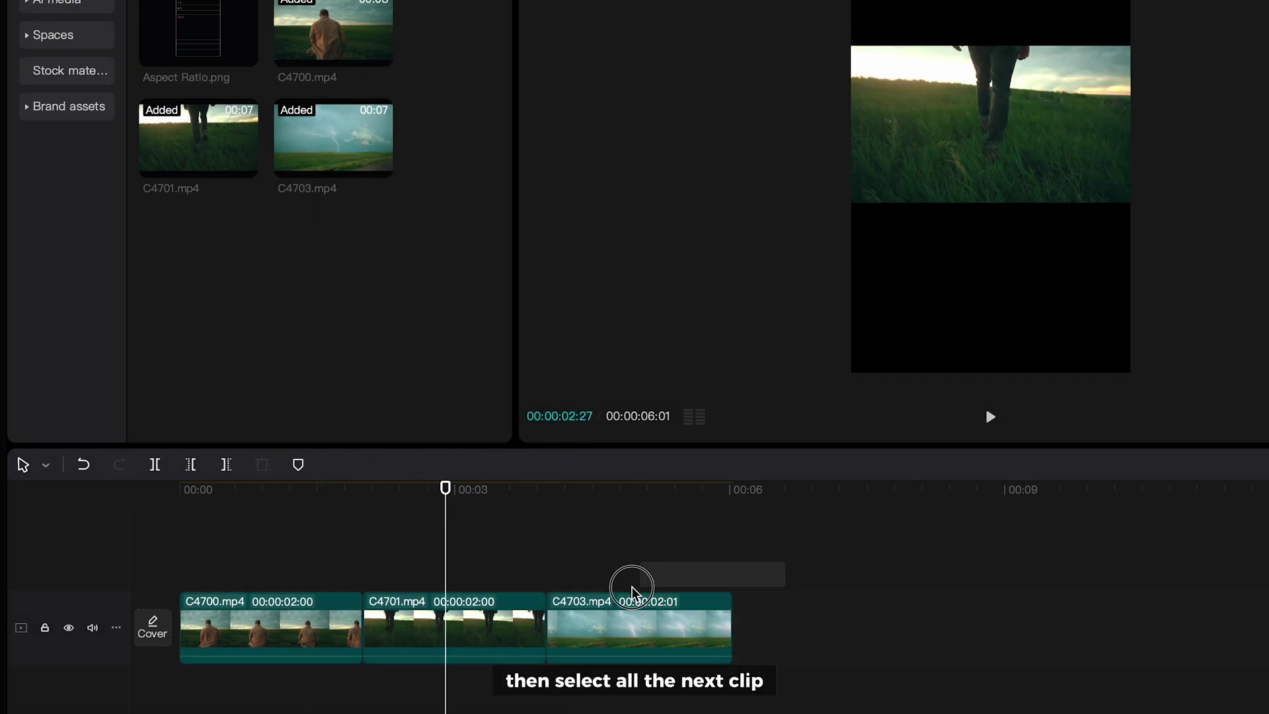
pyautogui.rightClick(472, 630)
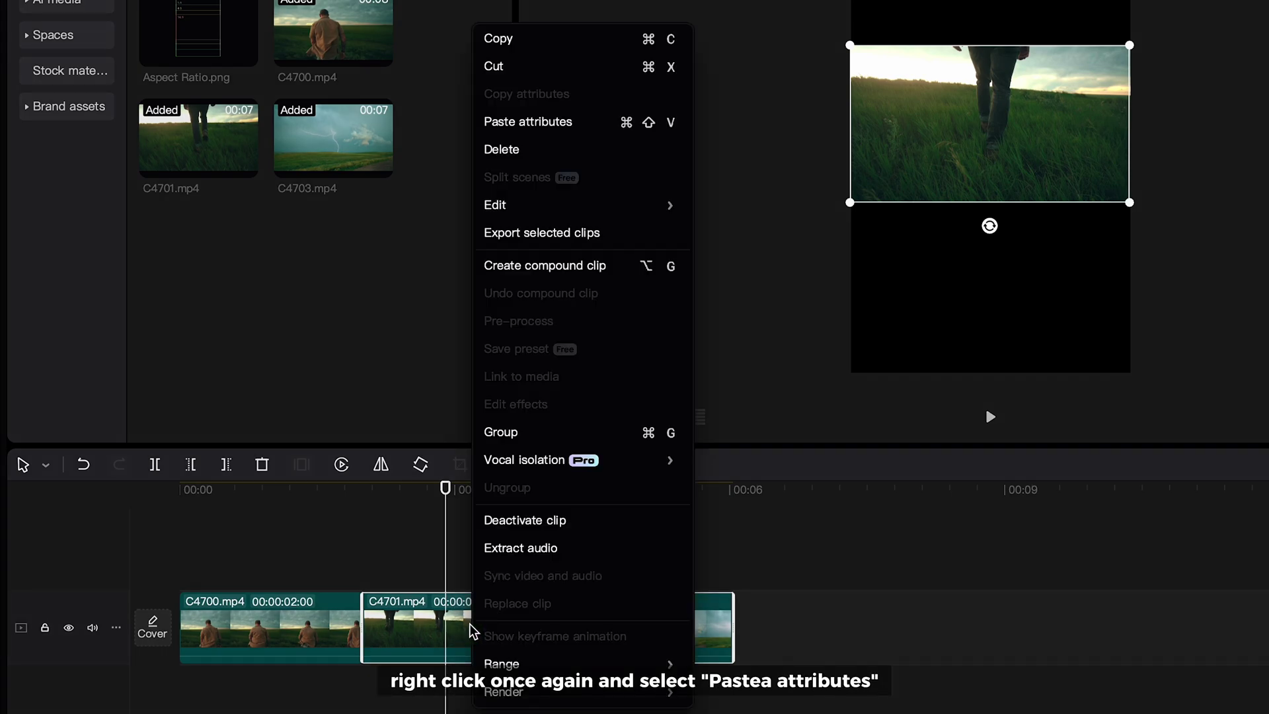
pyautogui.click(551, 123)
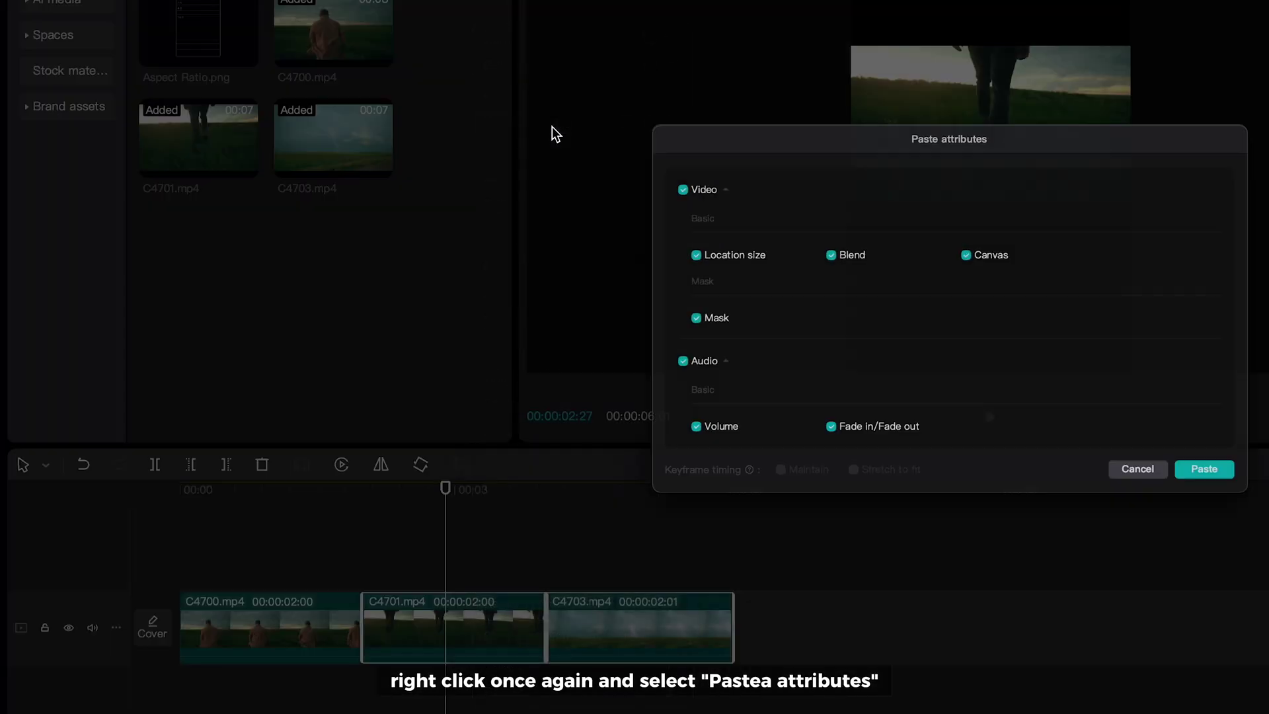
pyautogui.click(532, 174)
pyautogui.click(330, 389)
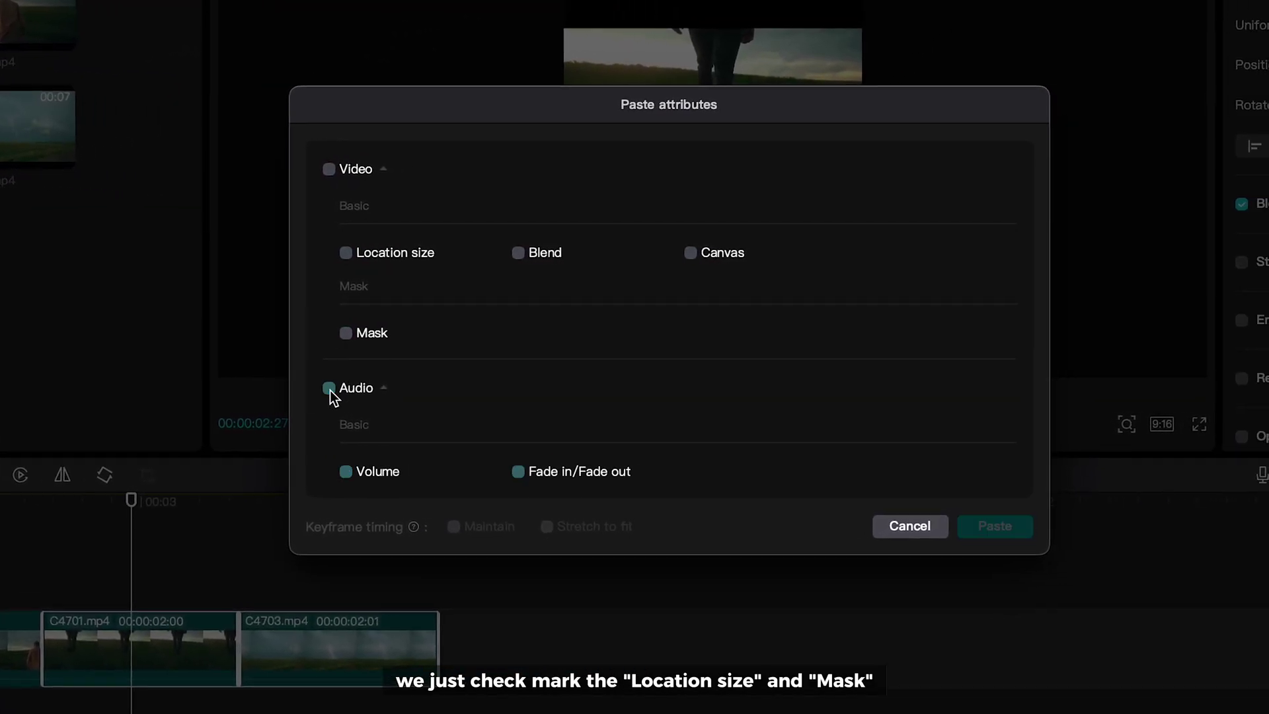
pyautogui.click(347, 254)
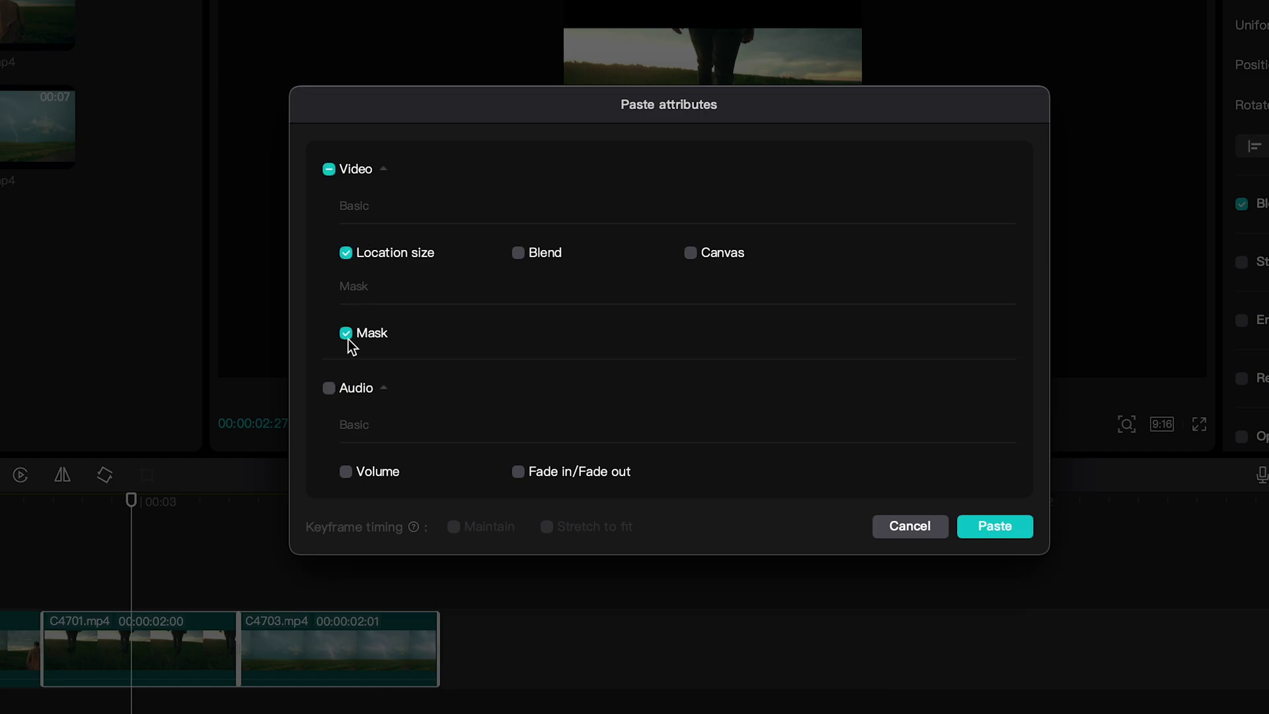
pyautogui.click(995, 525)
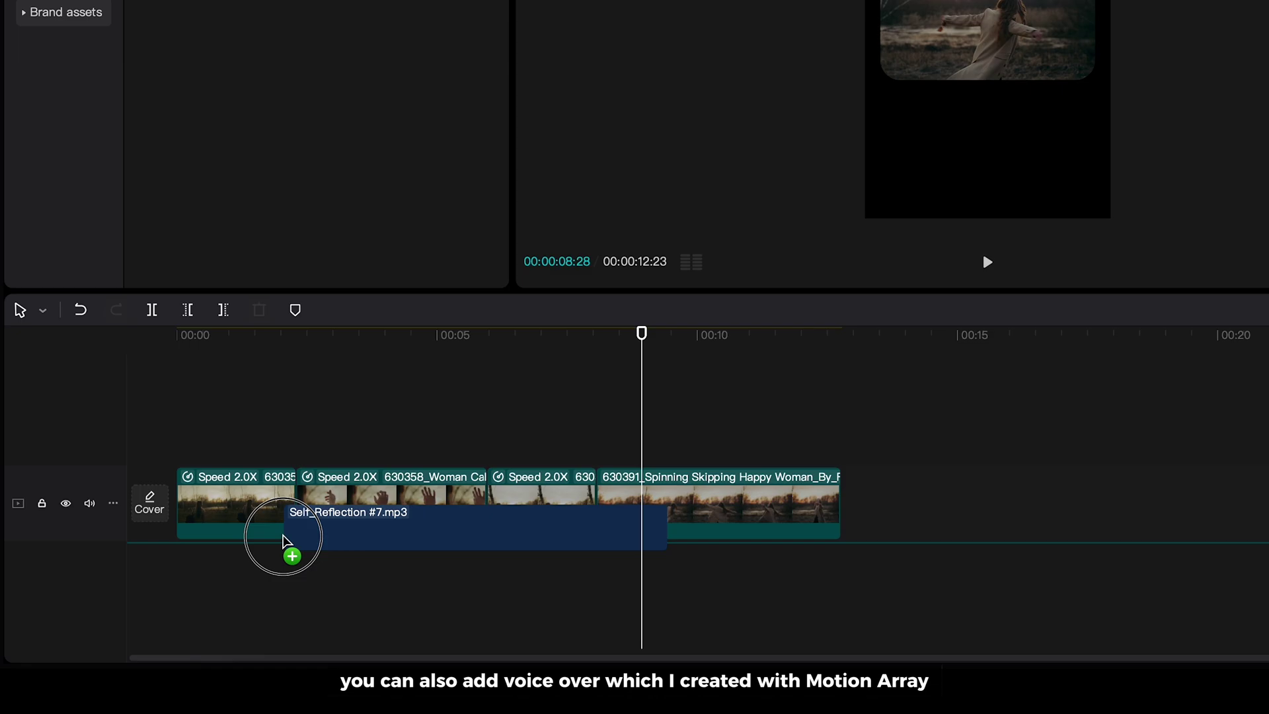
# Step: Place Self_Reflection #7.mp3 on a new audio track under the video track
pyautogui.moveTo(283, 541); pyautogui.dragTo(268, 575)
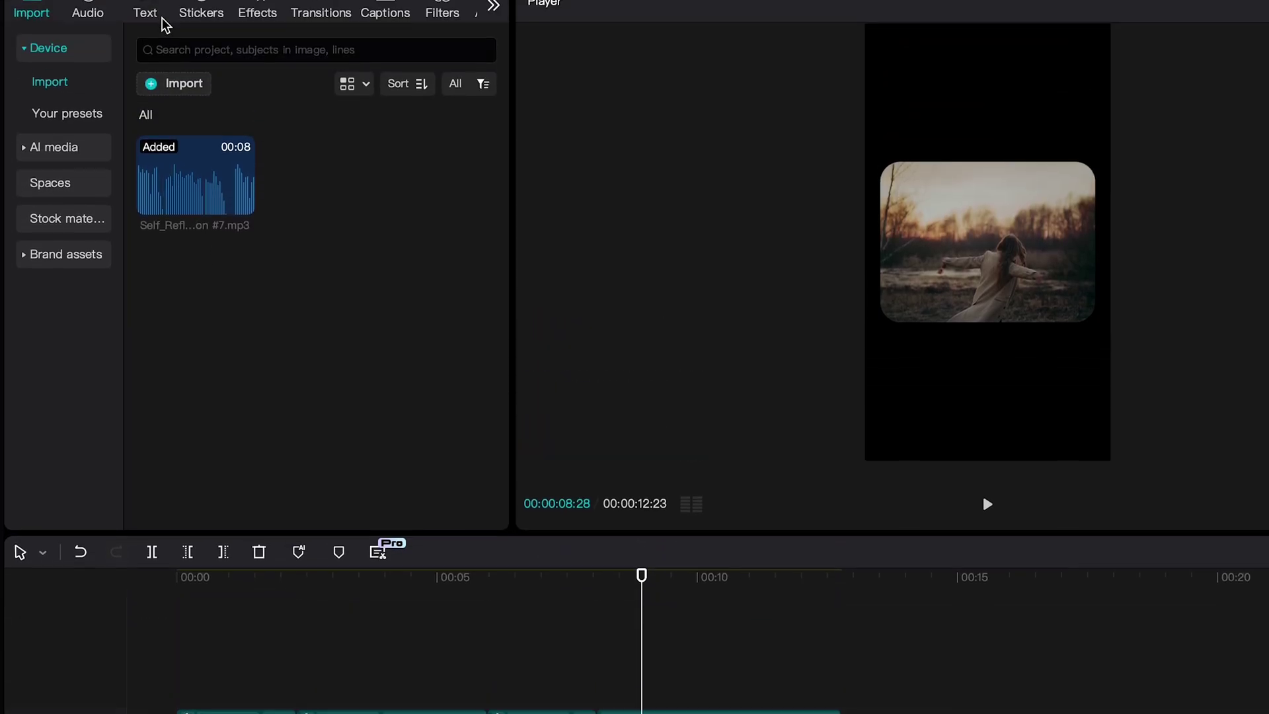
# Step: Generate auto captions from the clip's spoken audio
pyautogui.click(158, 66)
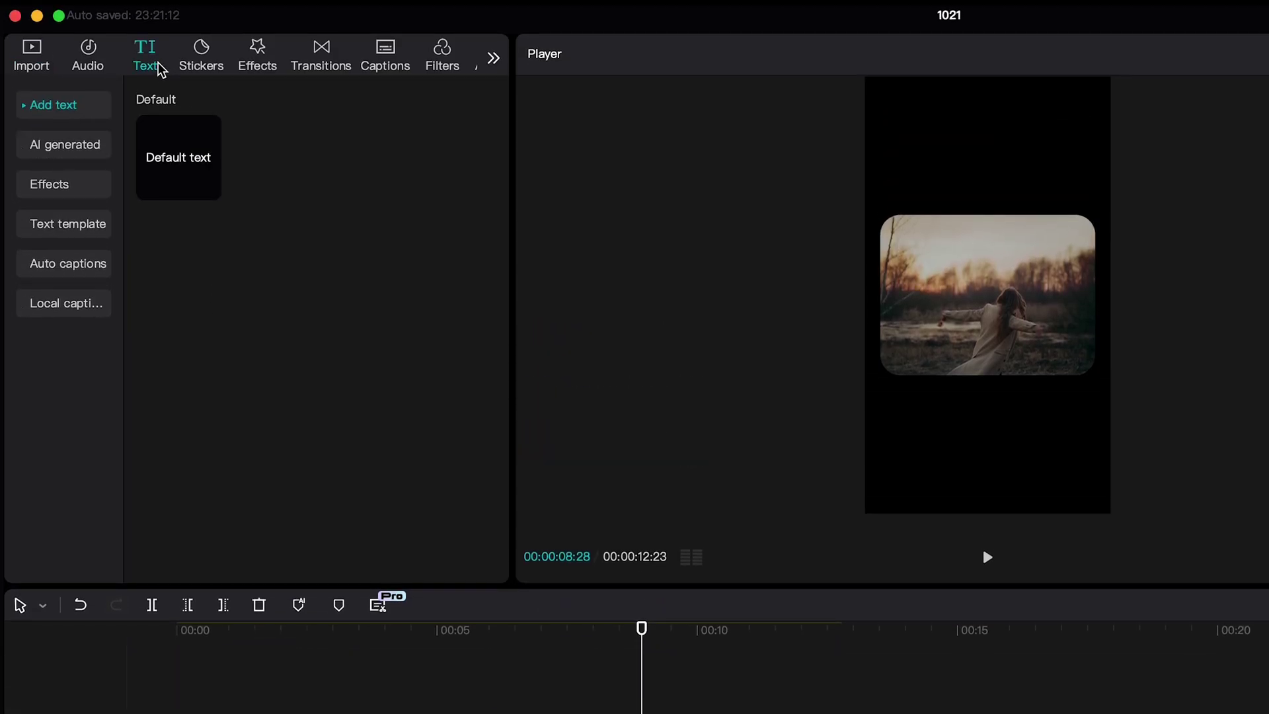
pyautogui.click(76, 277)
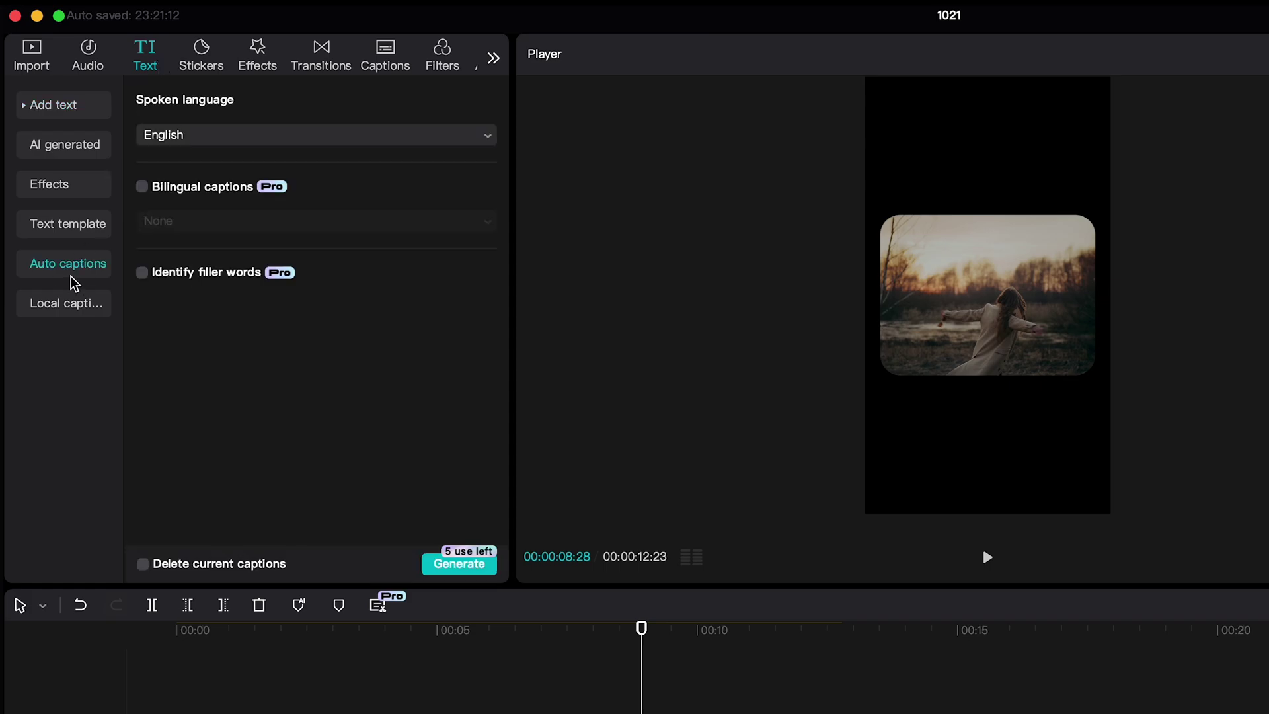
pyautogui.click(457, 564)
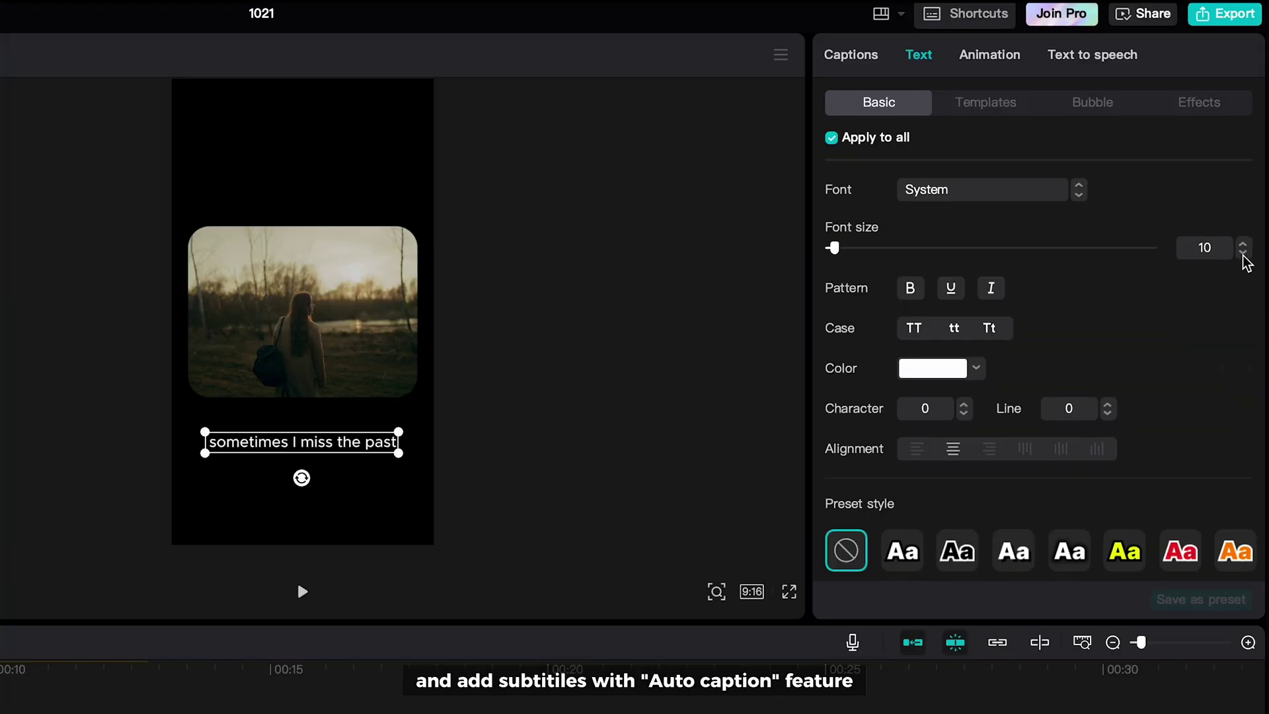
# Step: Make the captions font size 6 and yellow, and move them up onto the video
pyautogui.click(1243, 253)
pyautogui.click(977, 368)
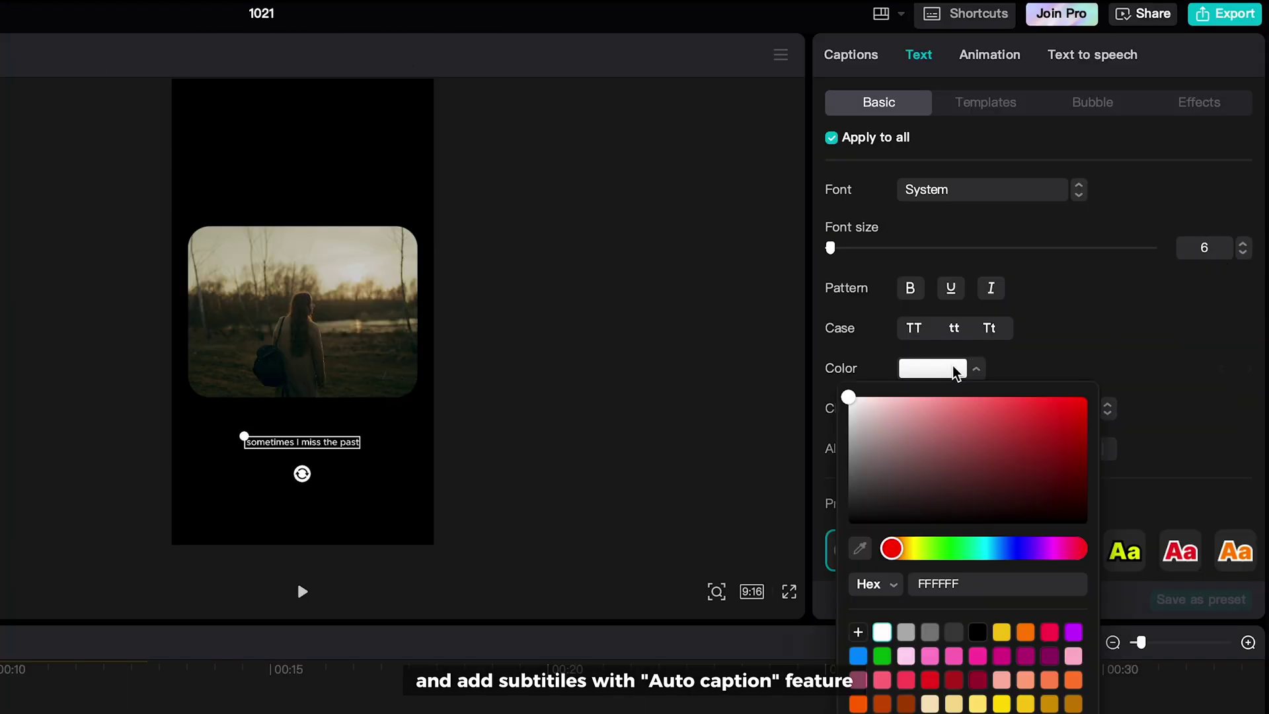
pyautogui.click(1000, 636)
pyautogui.click(328, 437)
pyautogui.moveTo(331, 437); pyautogui.dragTo(331, 387)
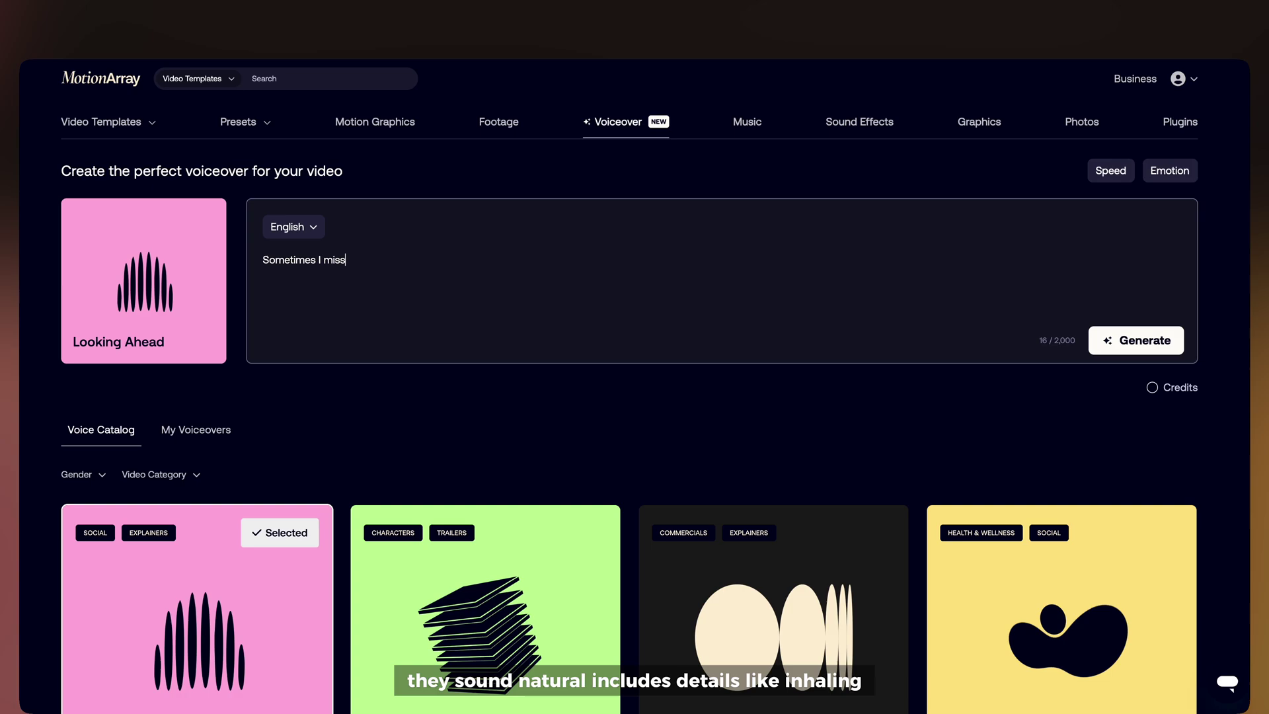
pyautogui.write(' the past, but there are so many things I love about t')
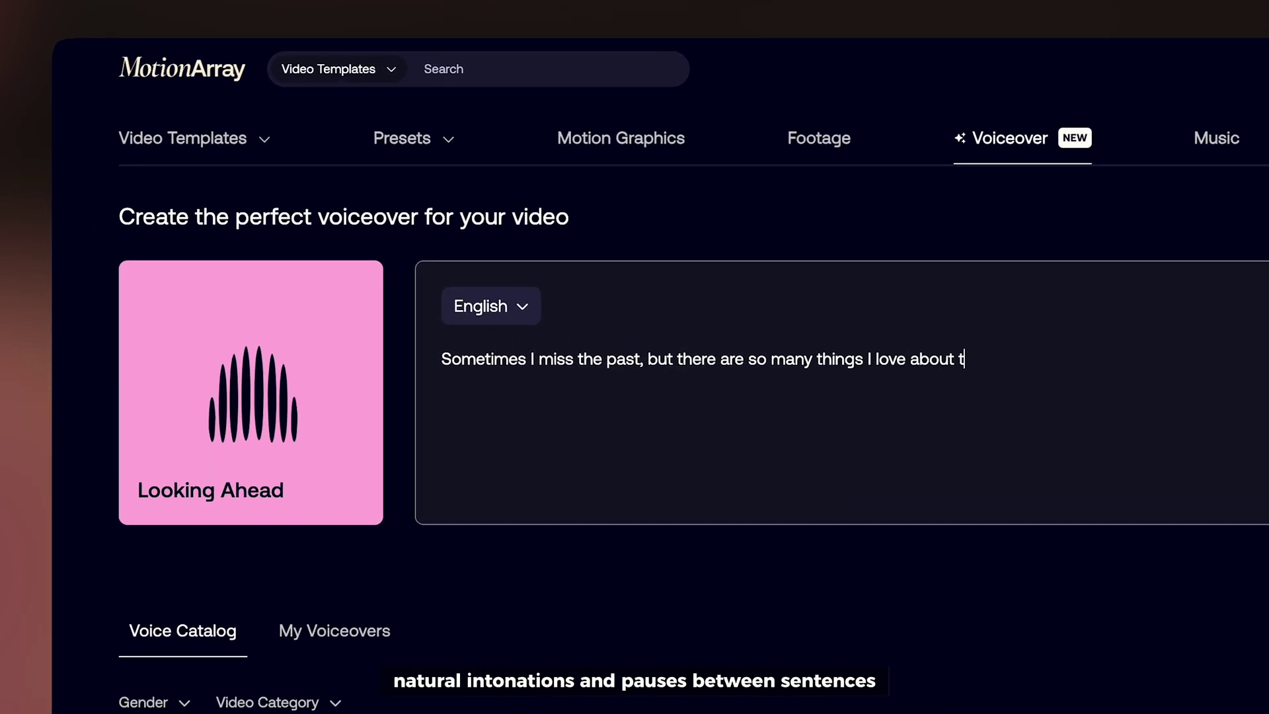
pyautogui.write('oday, and until tomorrow comes. Today is enough for me.')
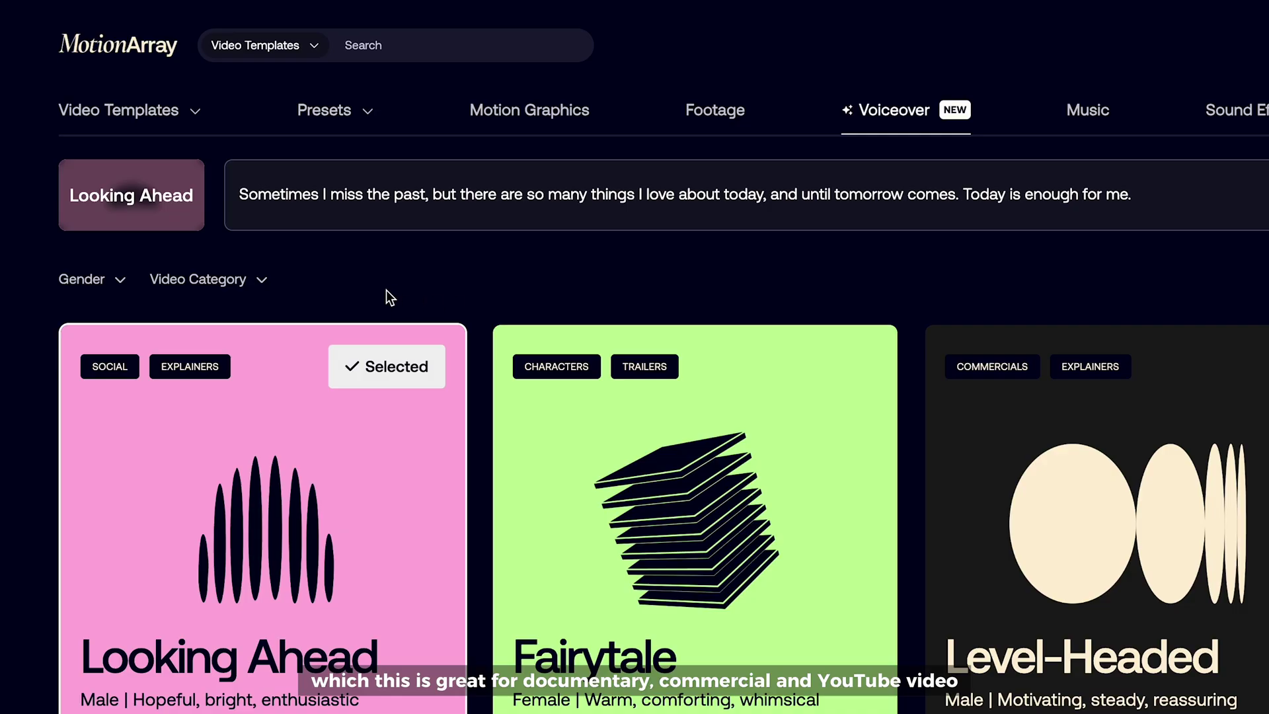
# Step: Filter the voice list to female voices in the Commercials category
pyautogui.click(122, 282)
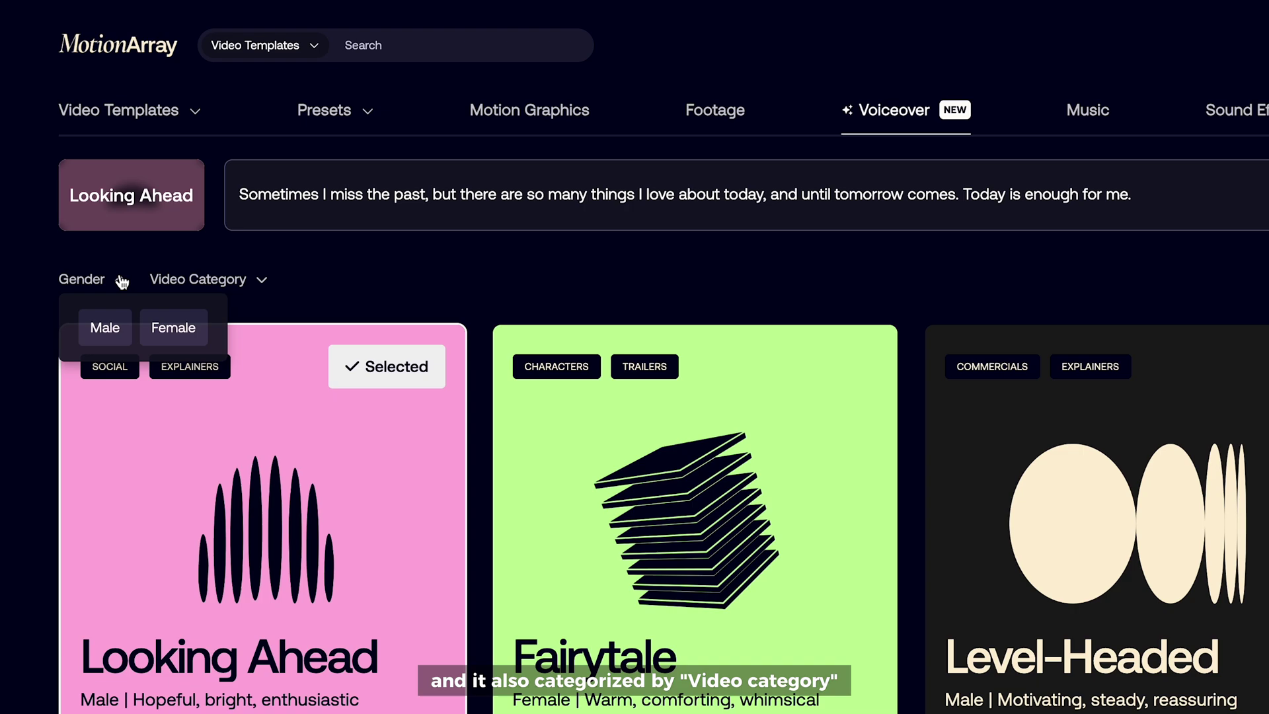
pyautogui.click(175, 331)
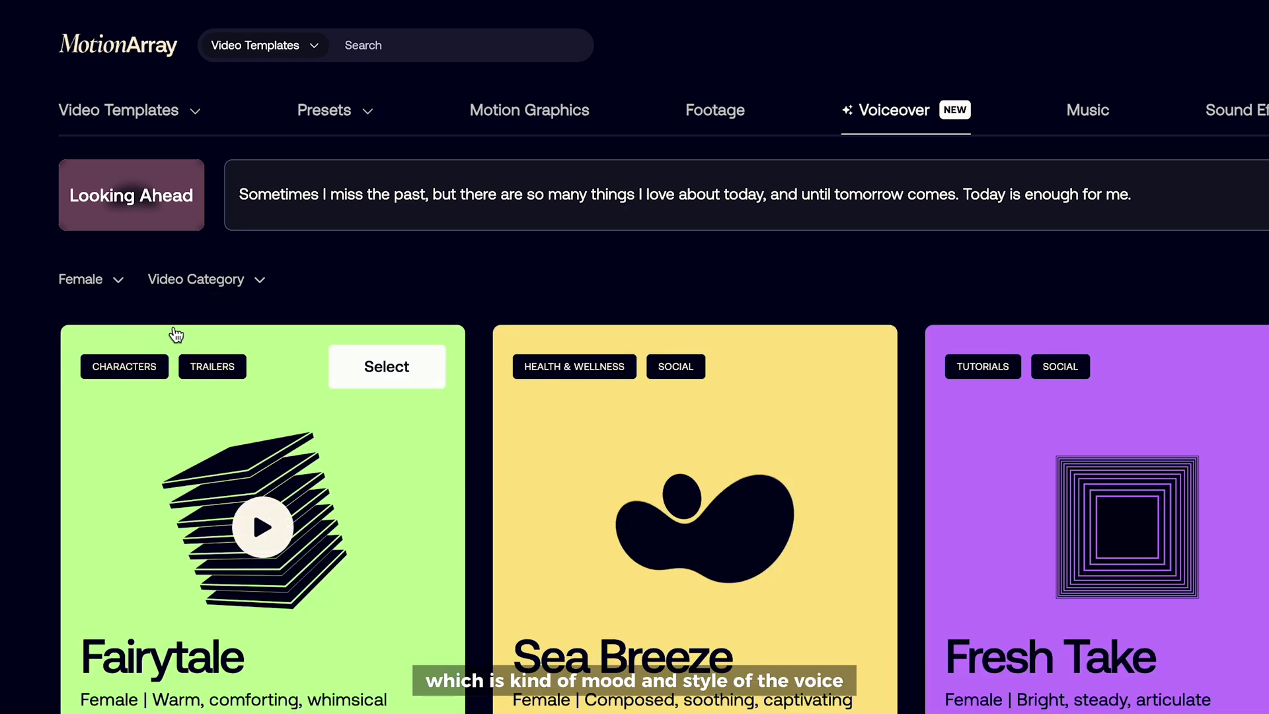
pyautogui.click(210, 287)
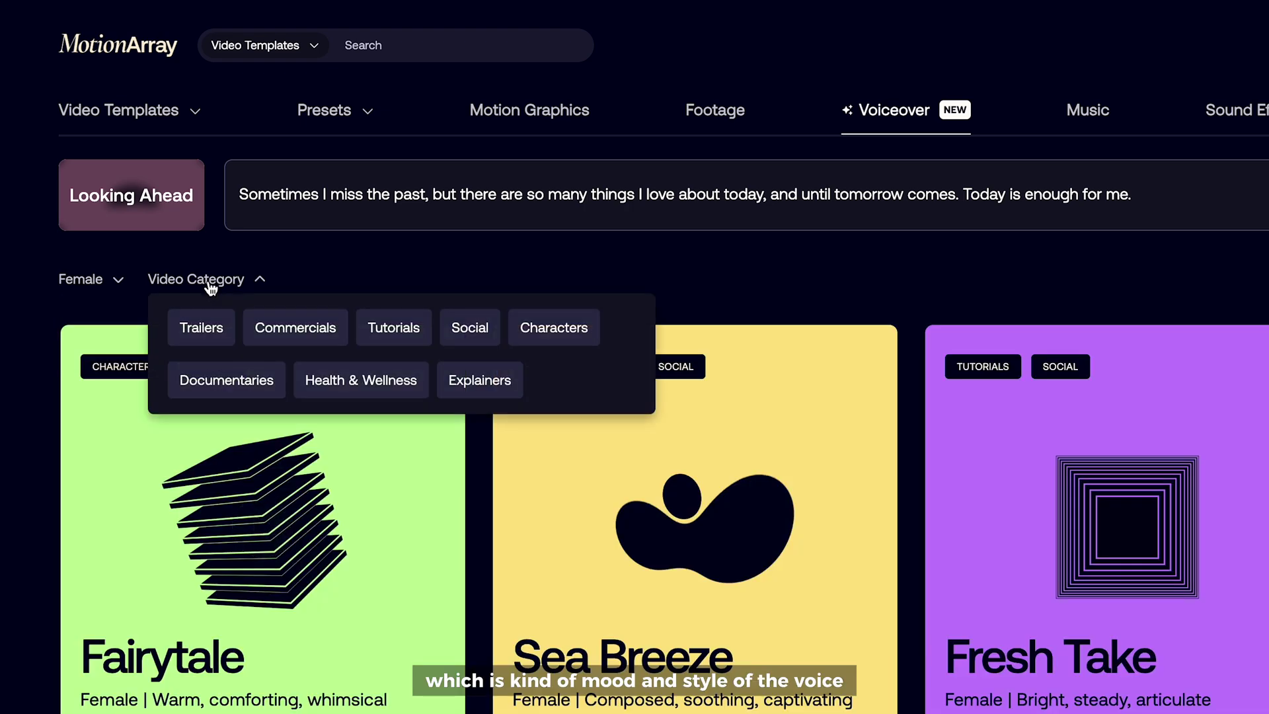
pyautogui.click(280, 338)
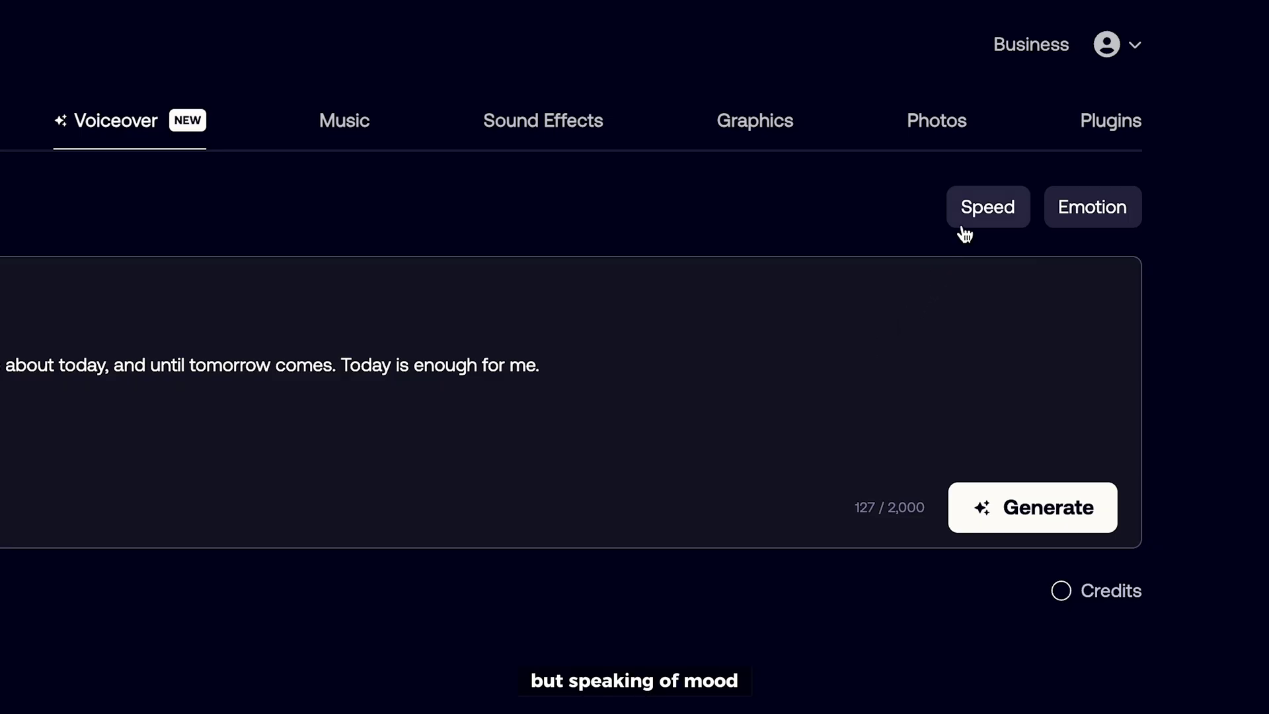
# Step: Keep speed at 1.0x, turn on the Sad emotion, and generate the voiceover
pyautogui.click(965, 230)
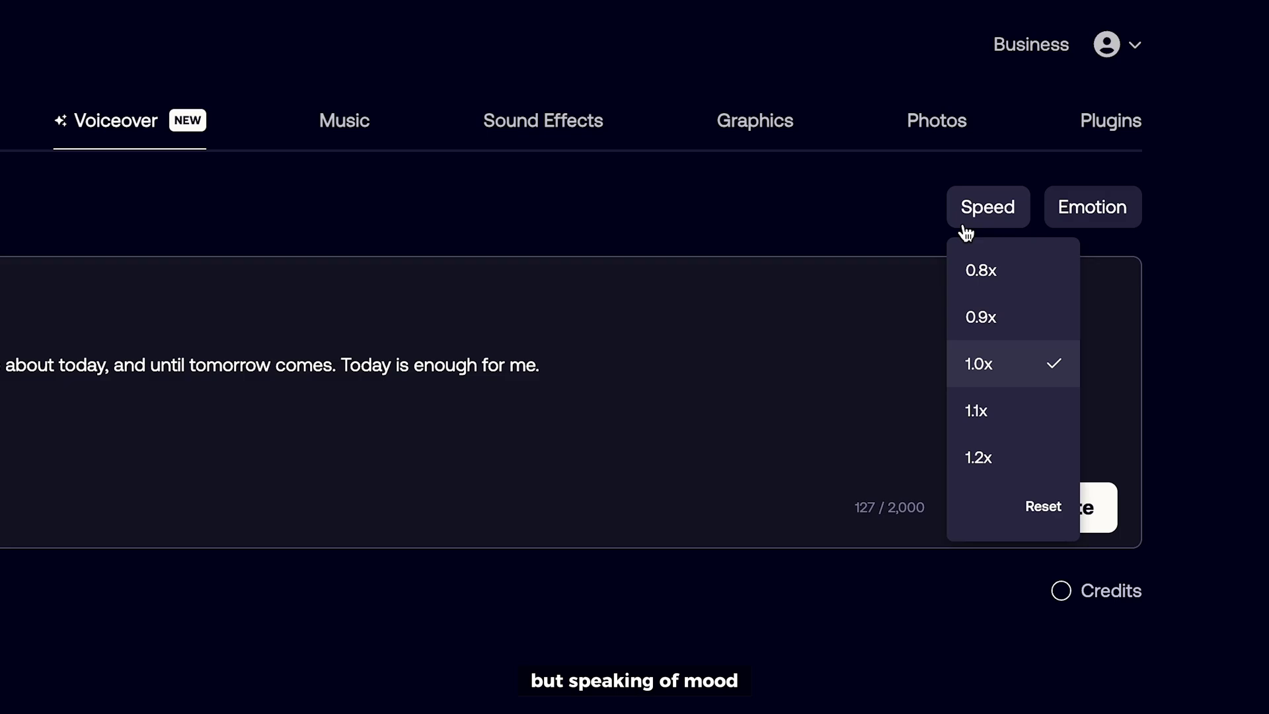
pyautogui.click(1065, 228)
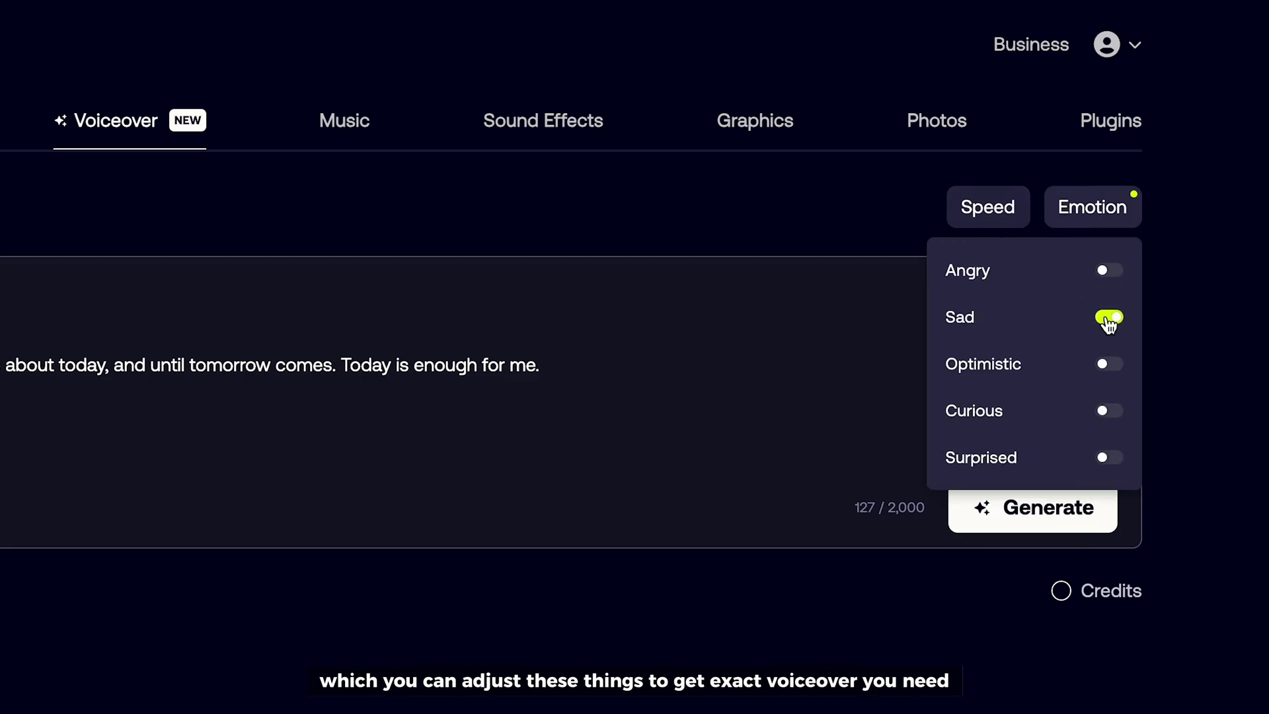
pyautogui.click(1156, 345)
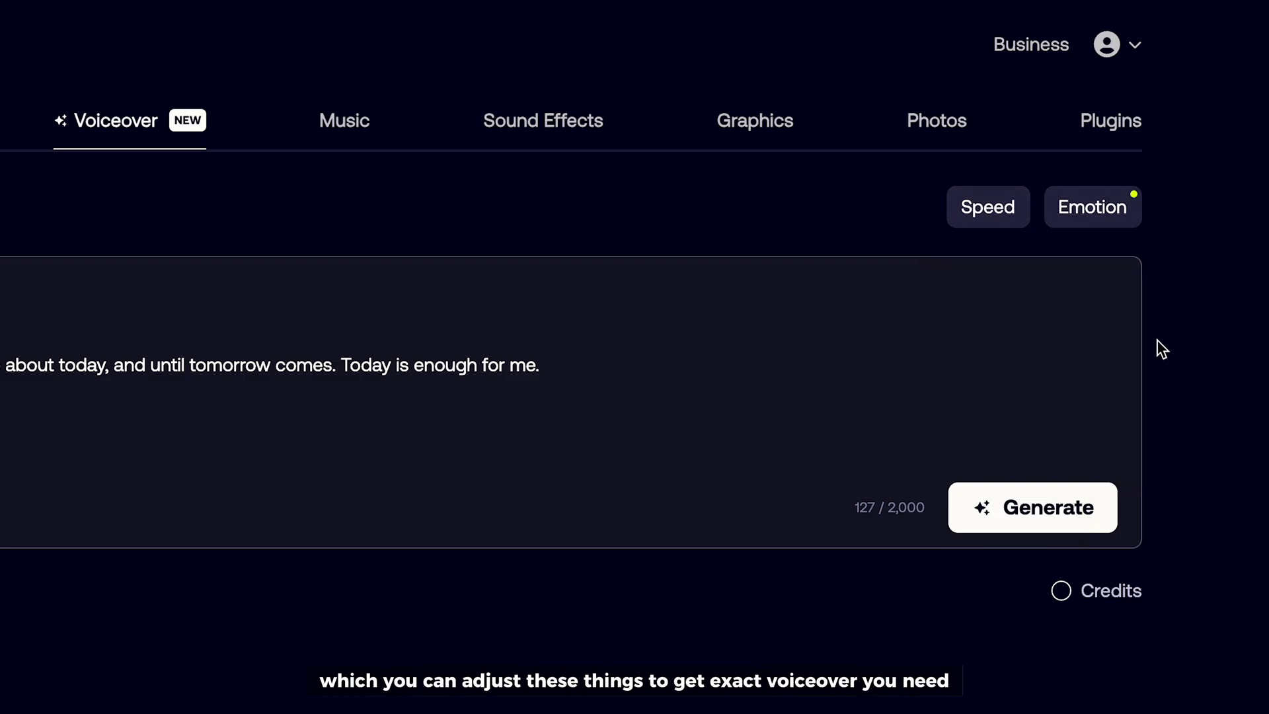
pyautogui.click(1084, 525)
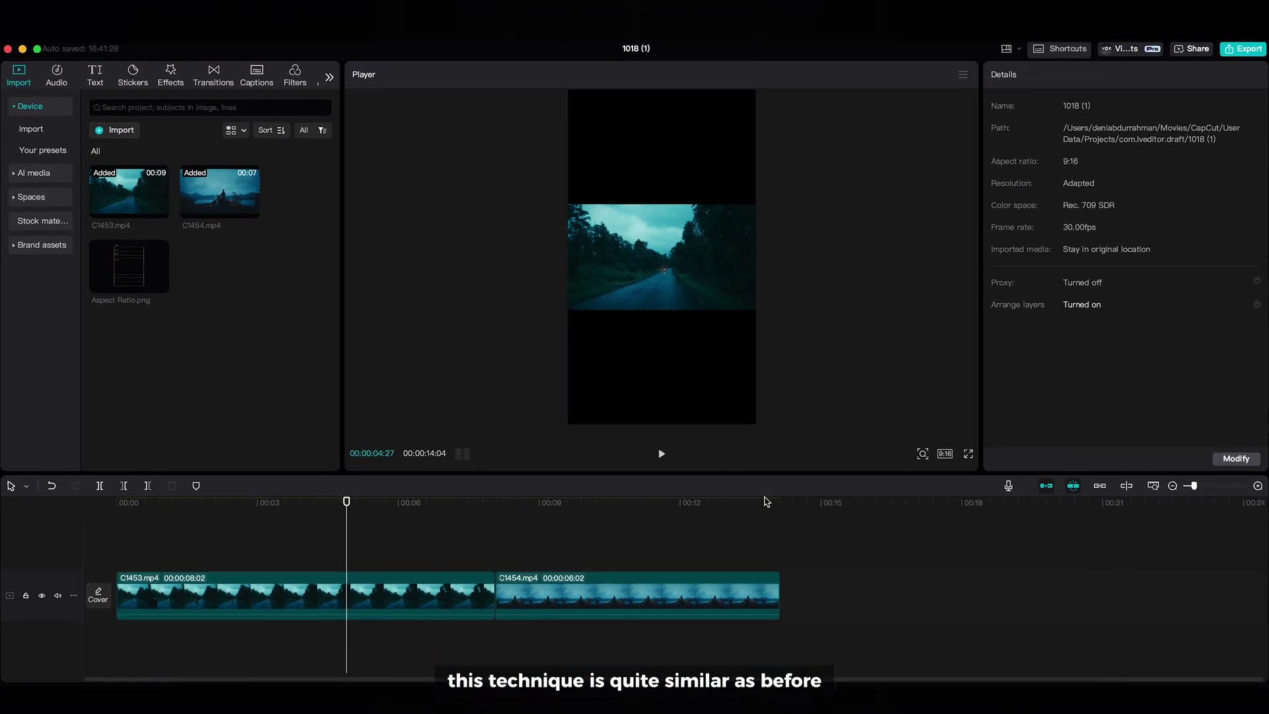
# Step: Stretch the Aspect Ratio.png guide across the sequence and fit clip C1453's rounded mask to it
pyautogui.moveTo(114, 517); pyautogui.dragTo(117, 516)
pyautogui.moveTo(349, 515); pyautogui.dragTo(779, 535)
pyautogui.click(297, 595)
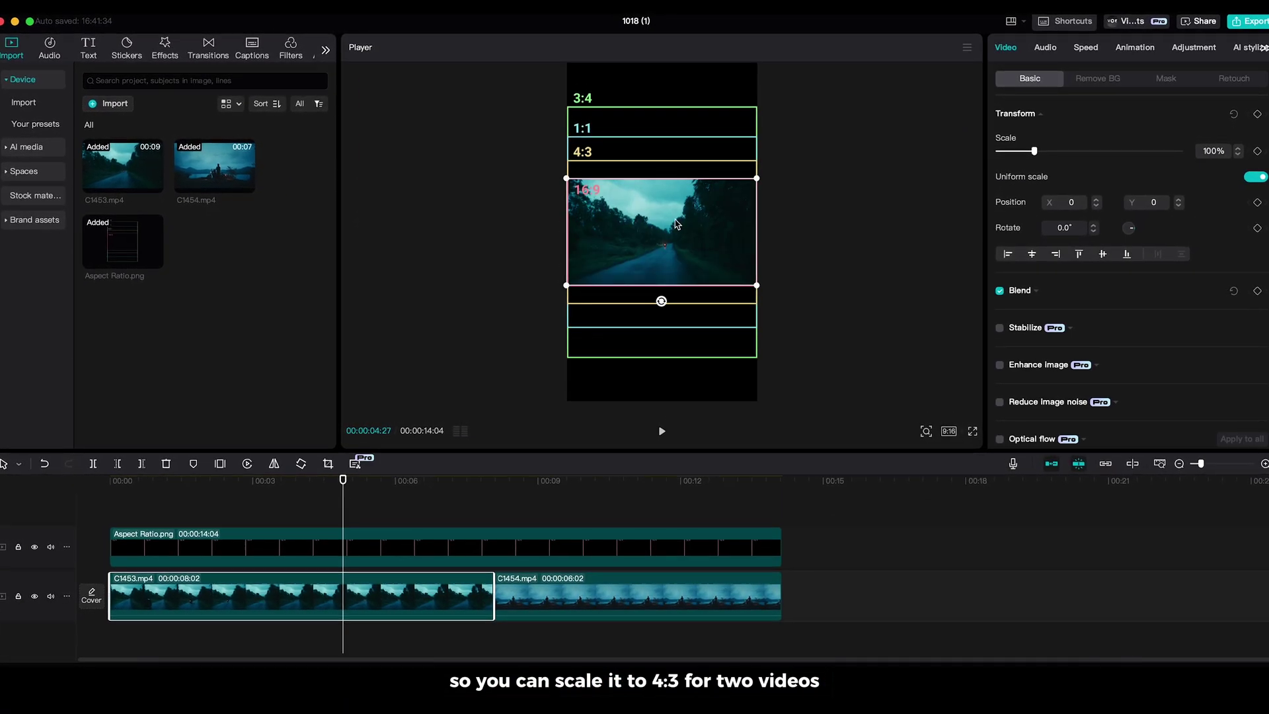
pyautogui.moveTo(755, 180); pyautogui.dragTo(797, 155)
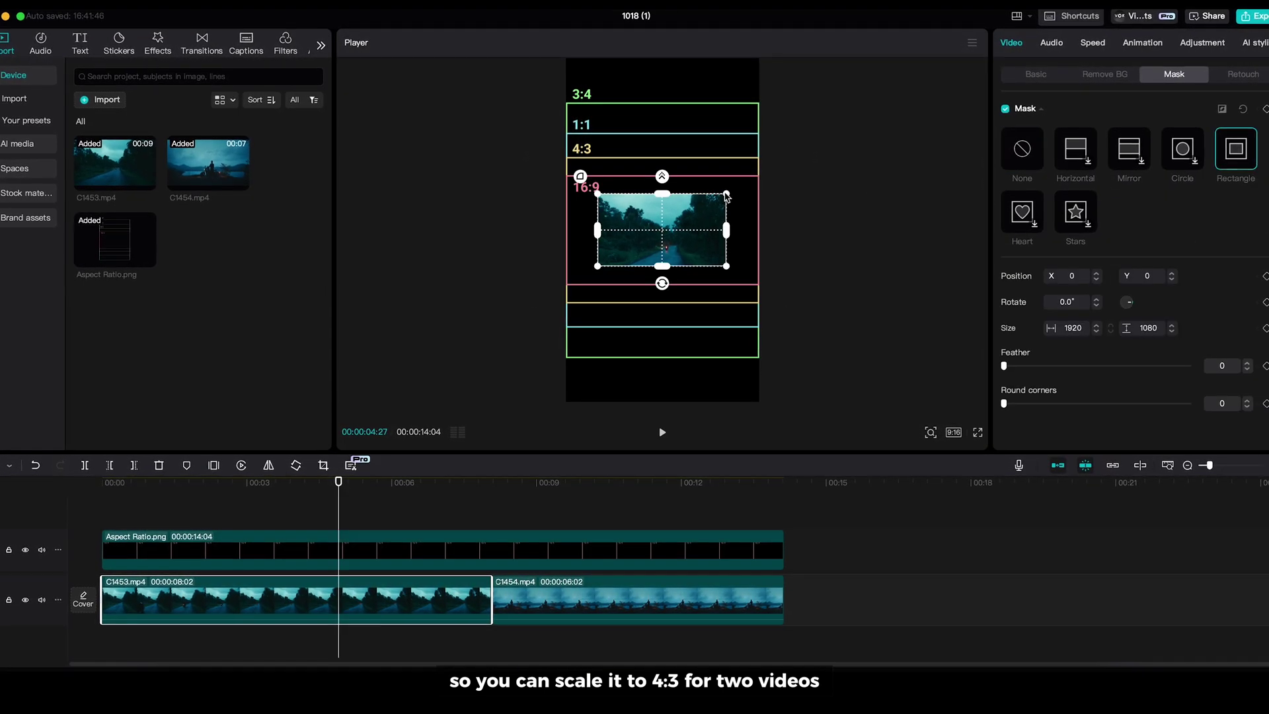
pyautogui.moveTo(726, 197); pyautogui.dragTo(760, 175)
pyautogui.moveTo(662, 176); pyautogui.dragTo(663, 158)
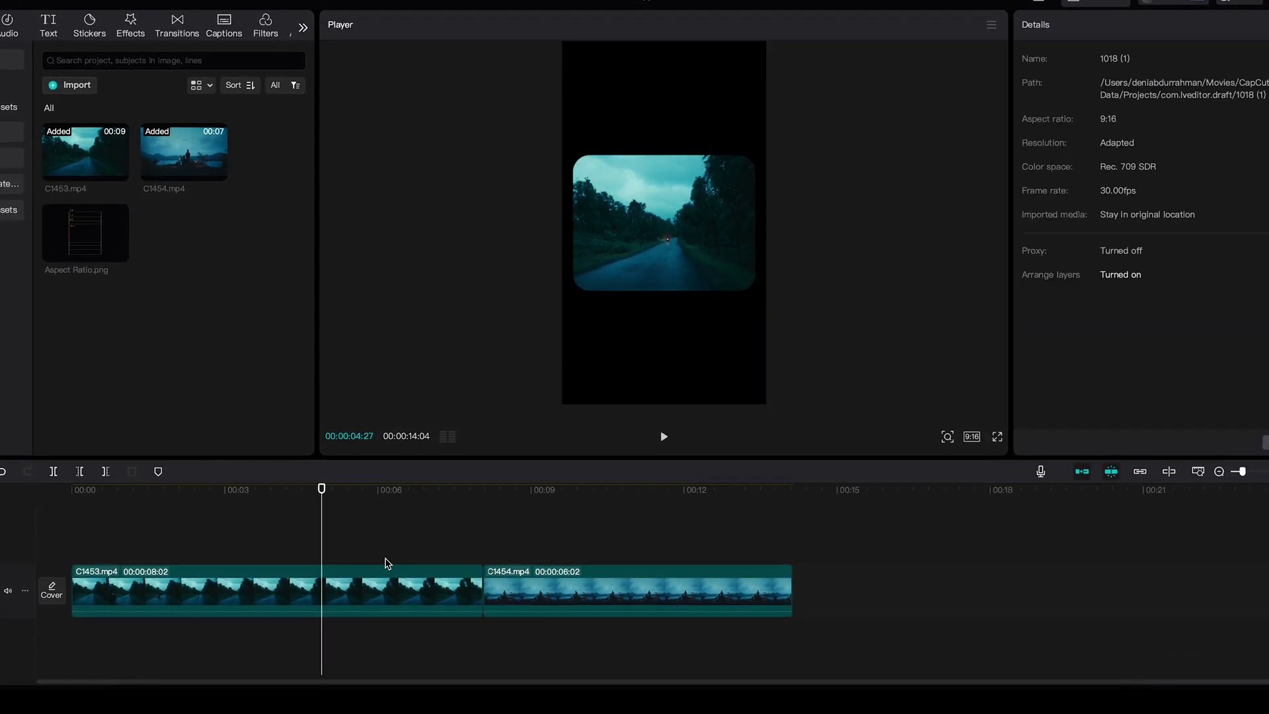
# Step: Paste C1453's size and rounded mask attributes onto clip C1454
pyautogui.rightClick(571, 585)
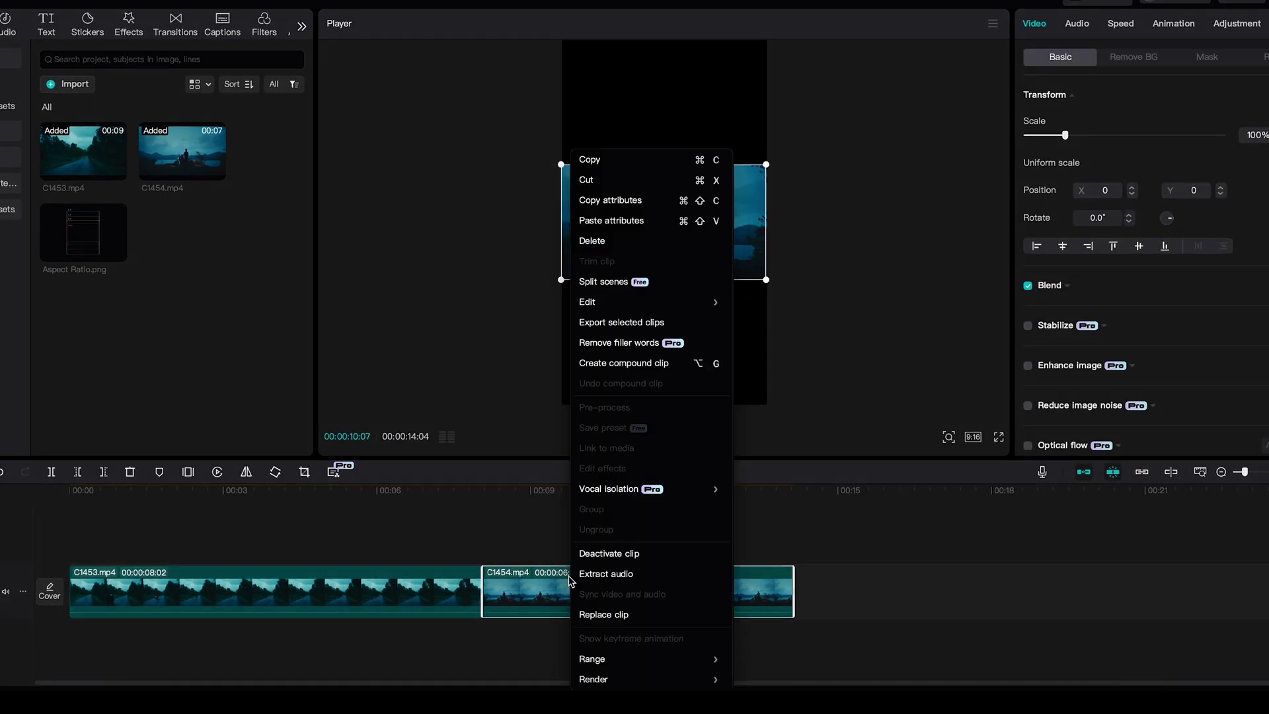
pyautogui.click(598, 222)
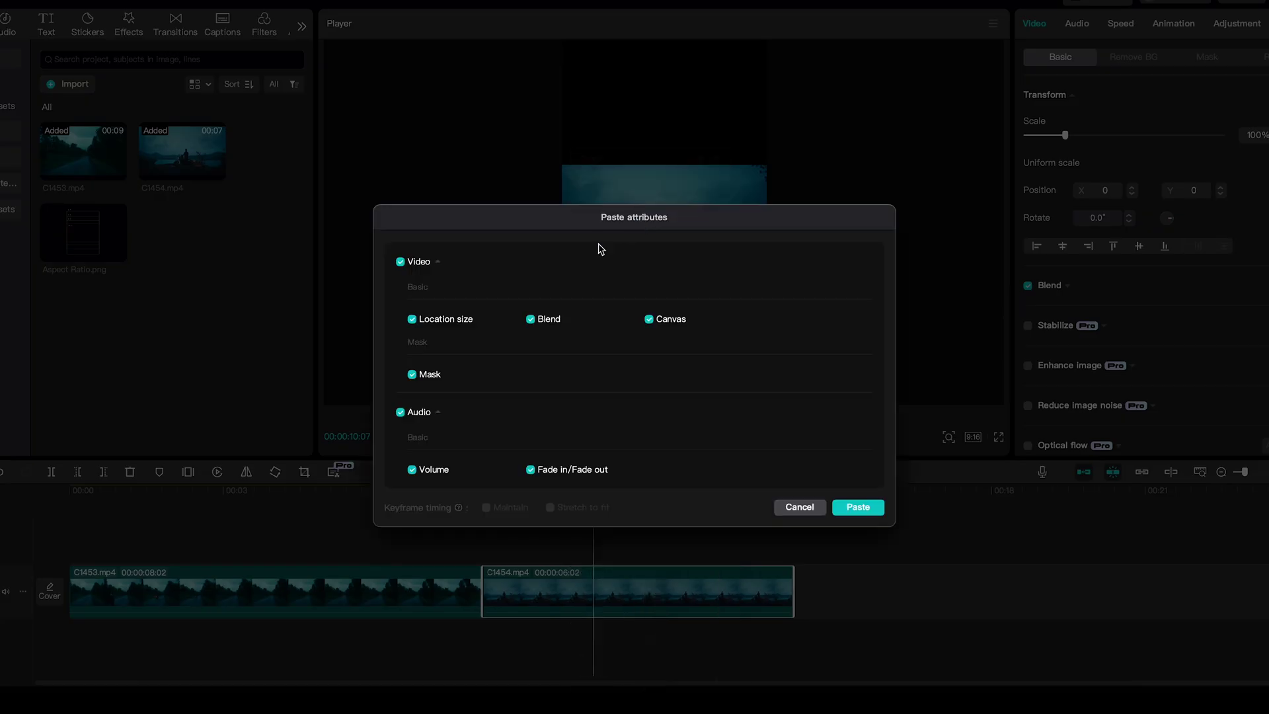
pyautogui.click(860, 507)
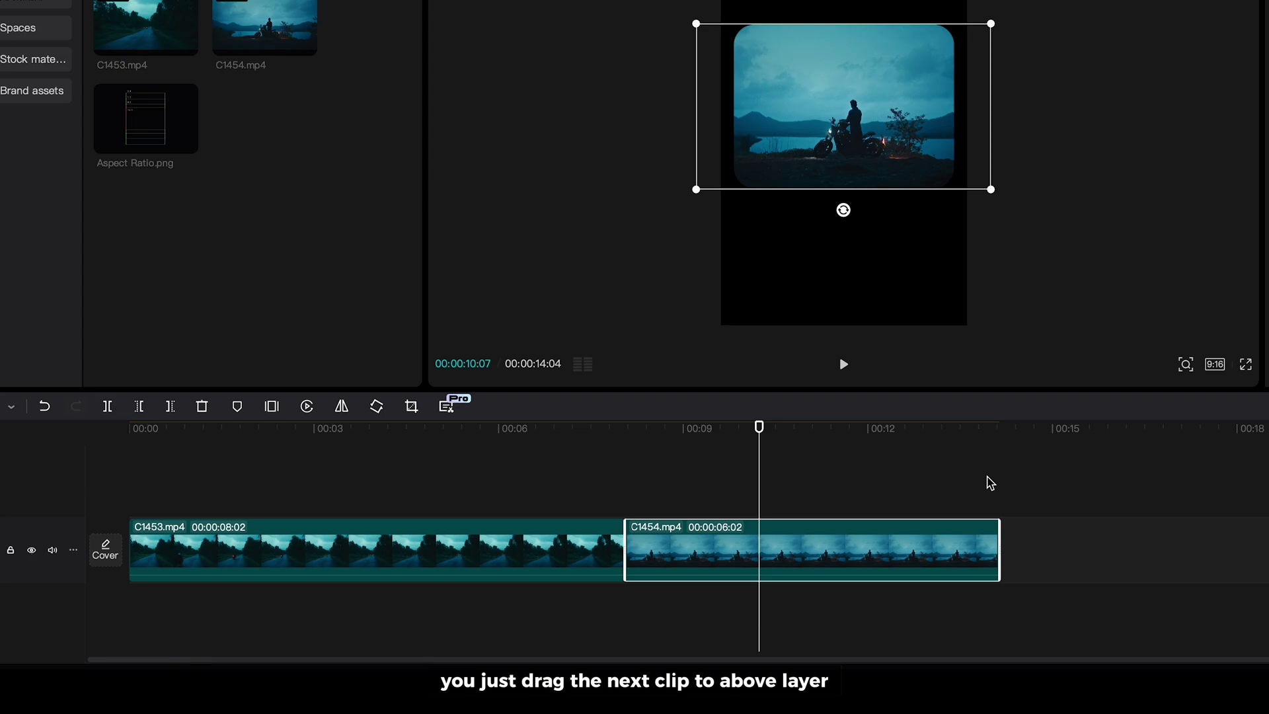
# Step: Move C1454 to an upper track at 0:00 and trim C1453 to 6:02
pyautogui.moveTo(882, 548); pyautogui.dragTo(857, 474)
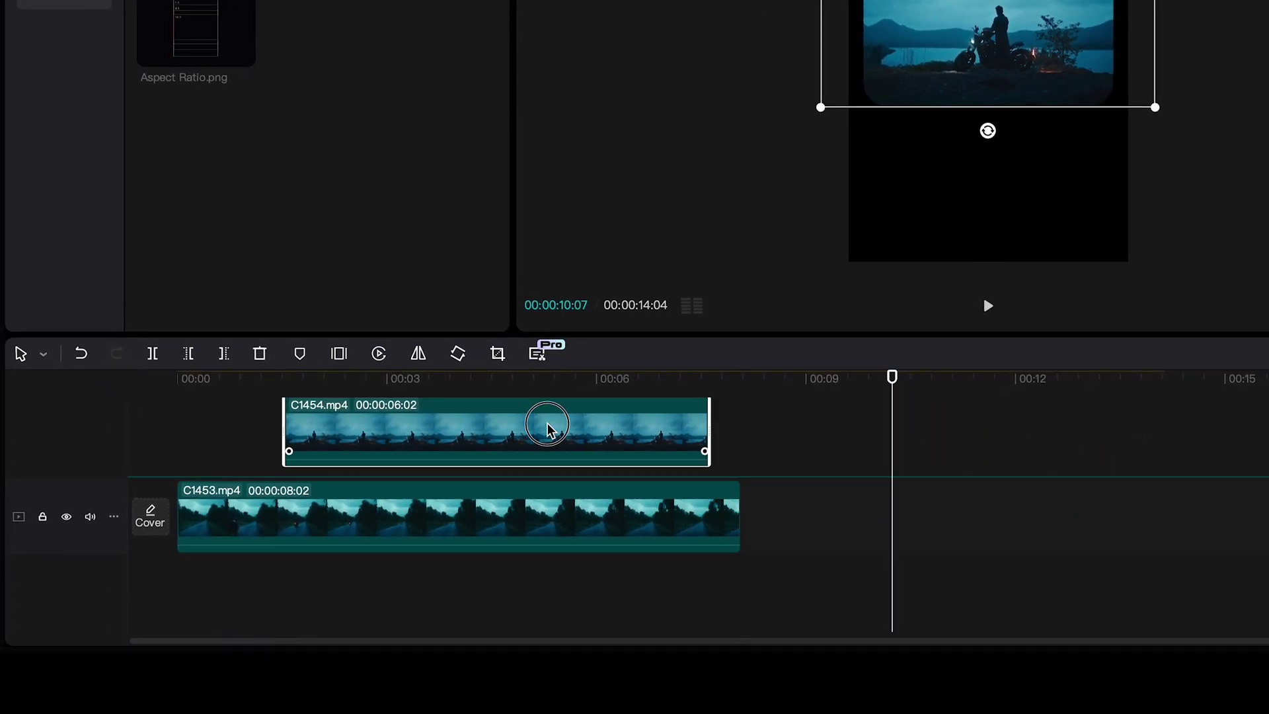
pyautogui.moveTo(549, 429); pyautogui.dragTo(473, 432)
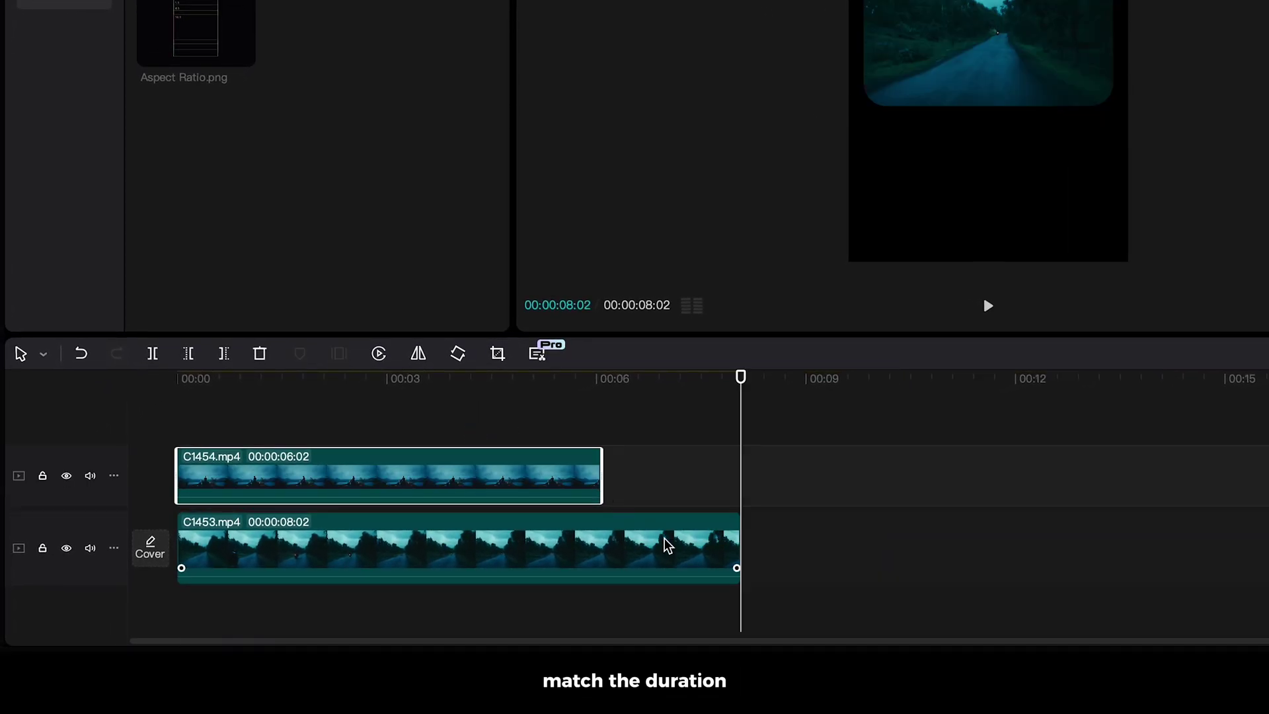
pyautogui.click(746, 561)
pyautogui.moveTo(614, 522); pyautogui.dragTo(601, 522)
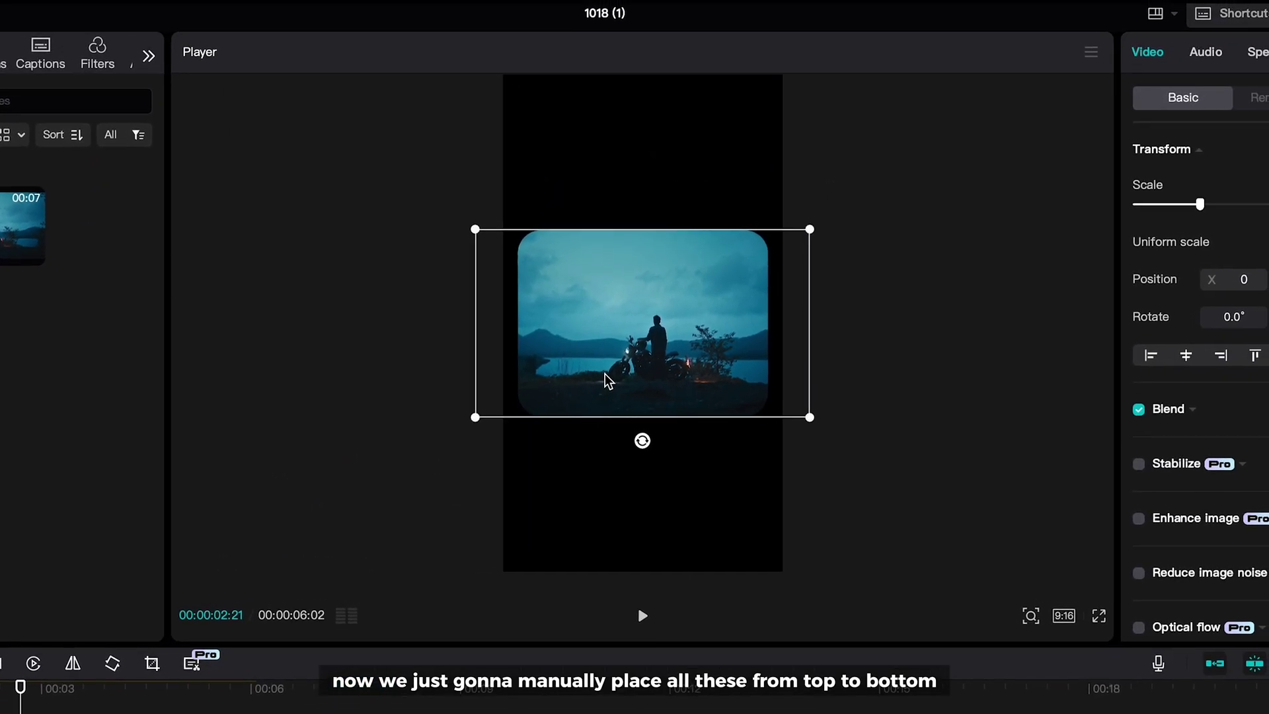
# Step: Place the motorbike clip in the upper half and the road clip below, then play back
pyautogui.moveTo(673, 318); pyautogui.dragTo(638, 449)
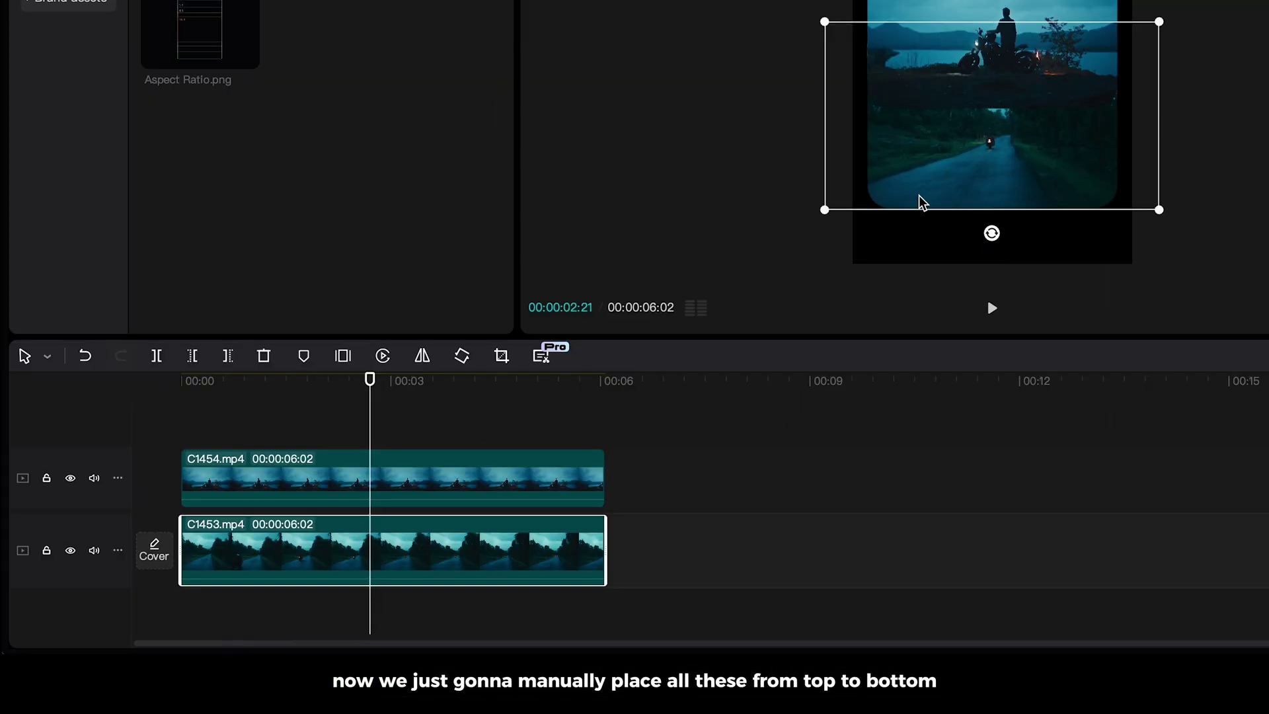
pyautogui.moveTo(919, 202)
pyautogui.mouseDown()
pyautogui.moveTo(602, 289)
pyautogui.moveTo(603, 275)
pyautogui.mouseUp()
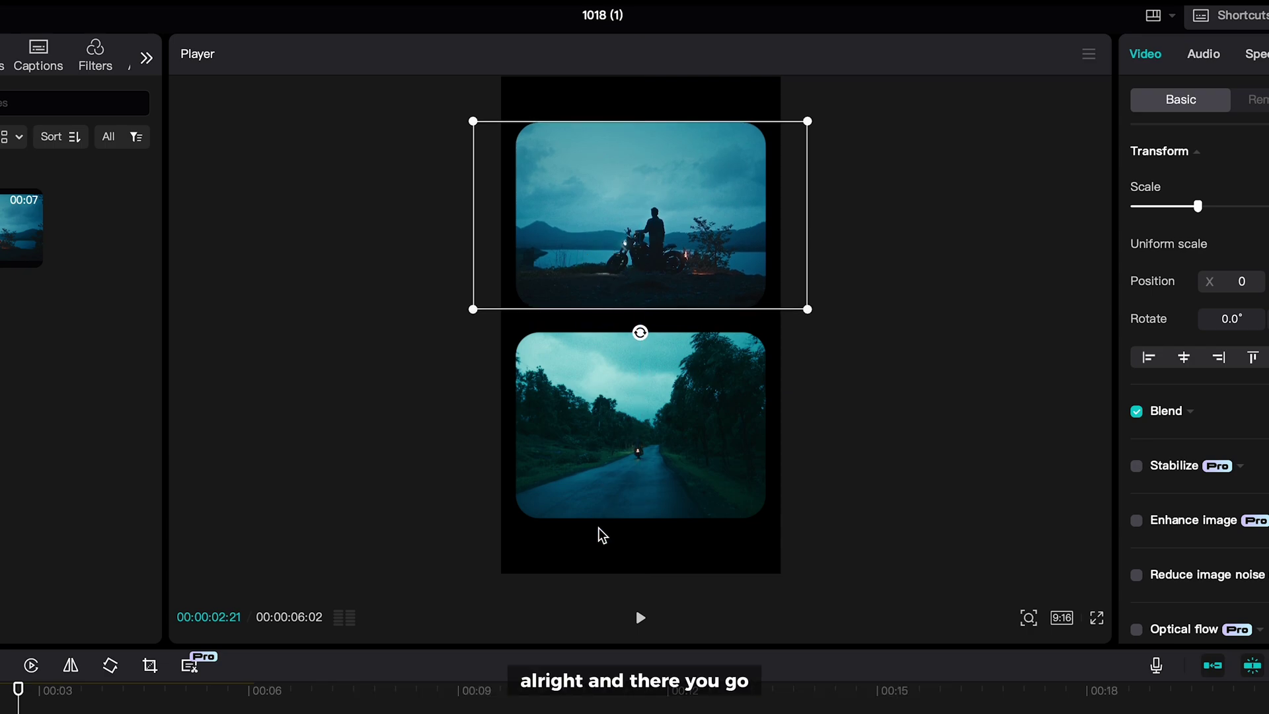
pyautogui.press('space')
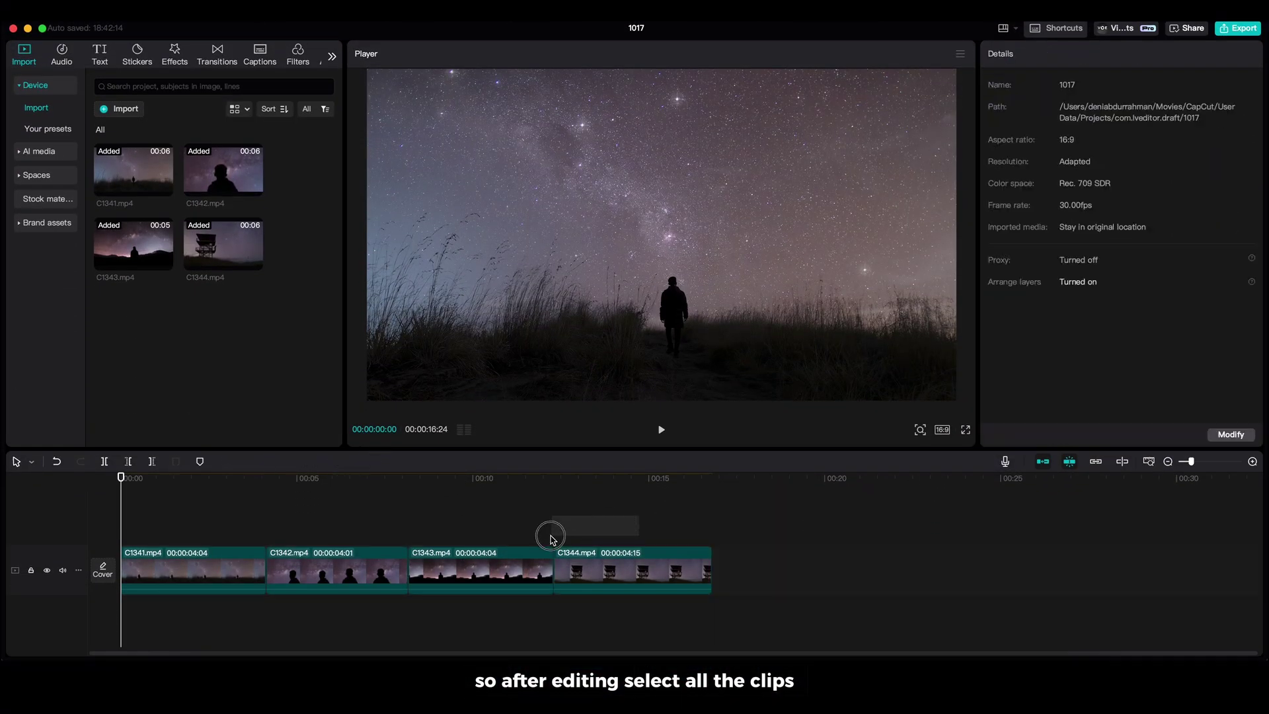
# Step: Select all four clips C1341–C1344 and combine them into one compound clip
pyautogui.press('super+a')
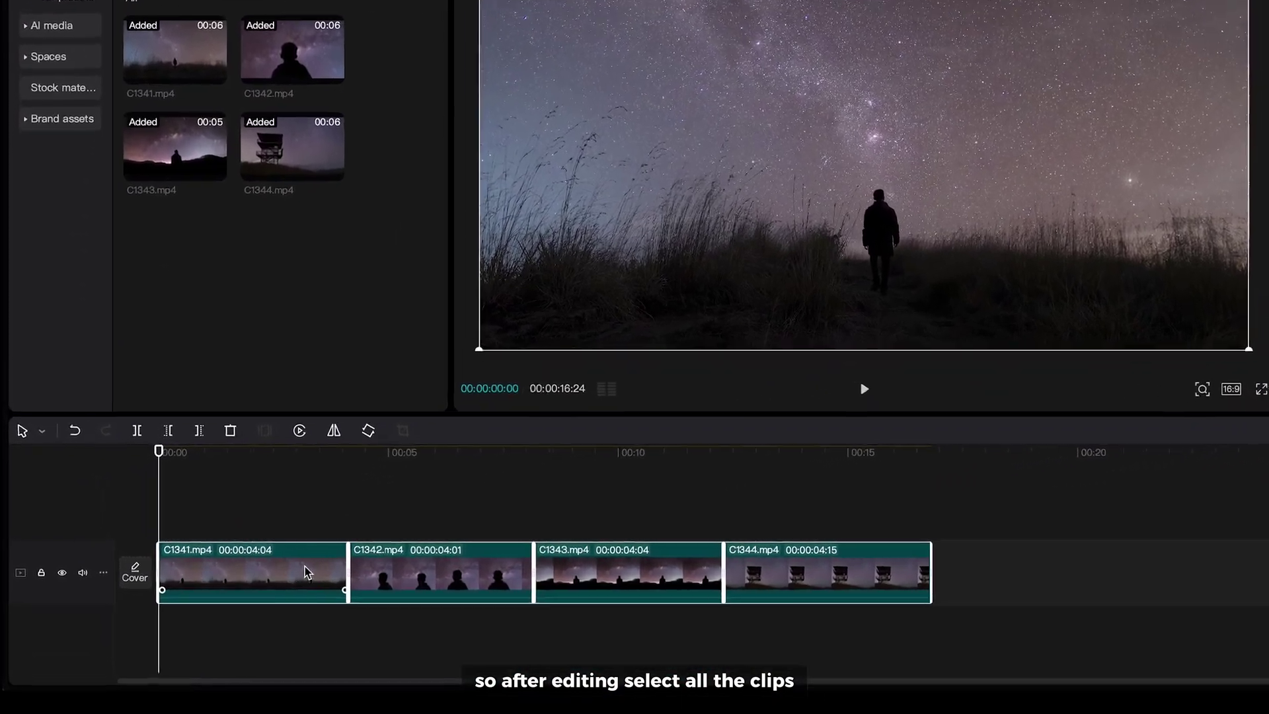
pyautogui.rightClick(235, 569)
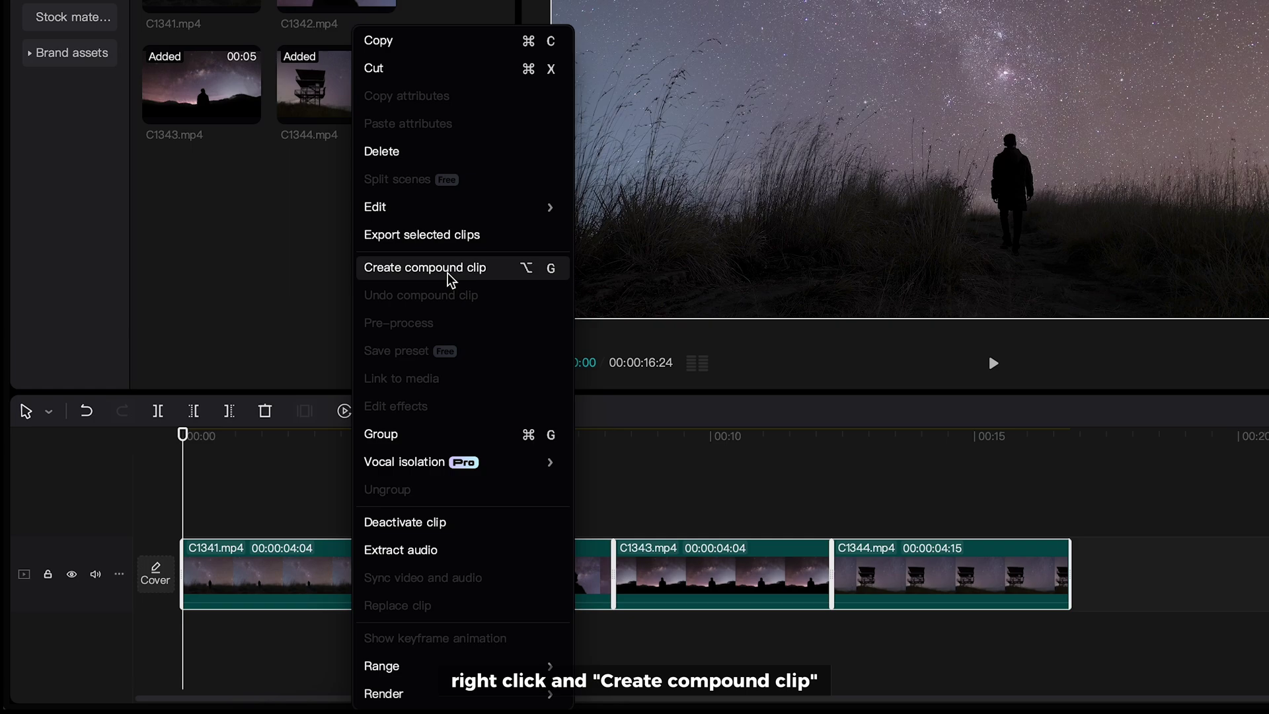
pyautogui.click(447, 273)
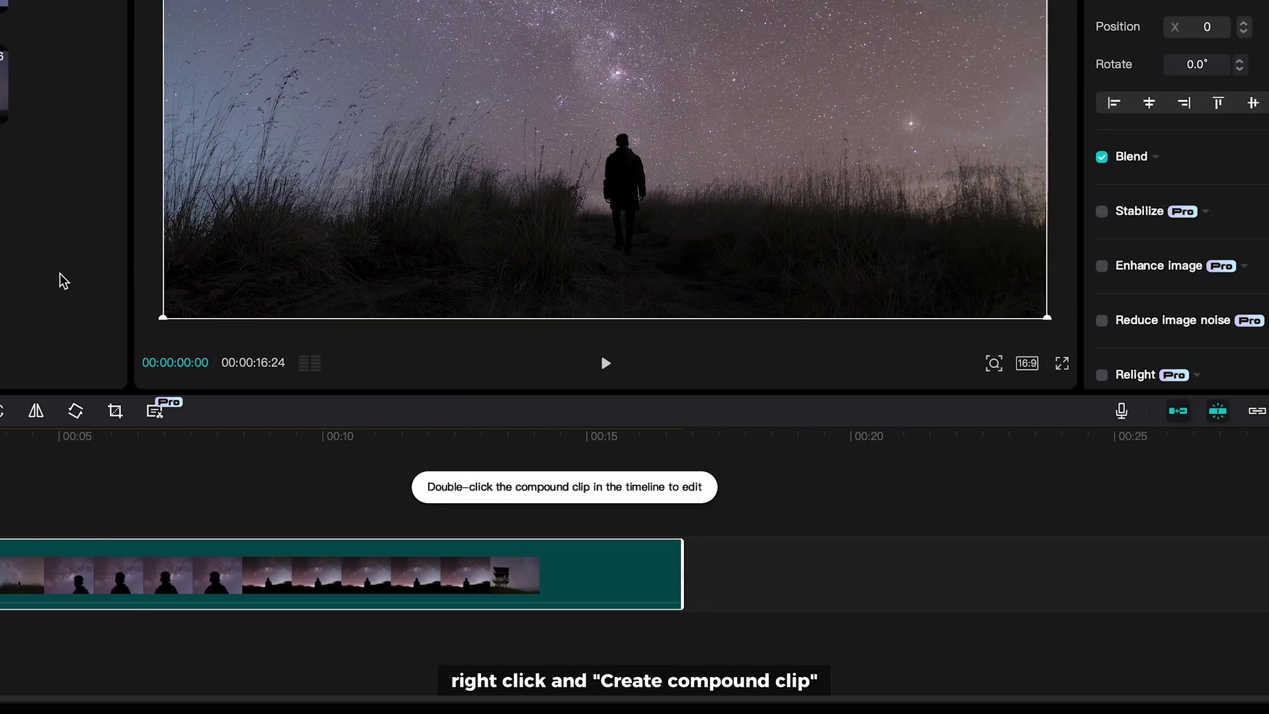
# Step: Set the canvas to 9:16, then rotate the compound clip 90° and scale it to 141%
pyautogui.click(784, 363)
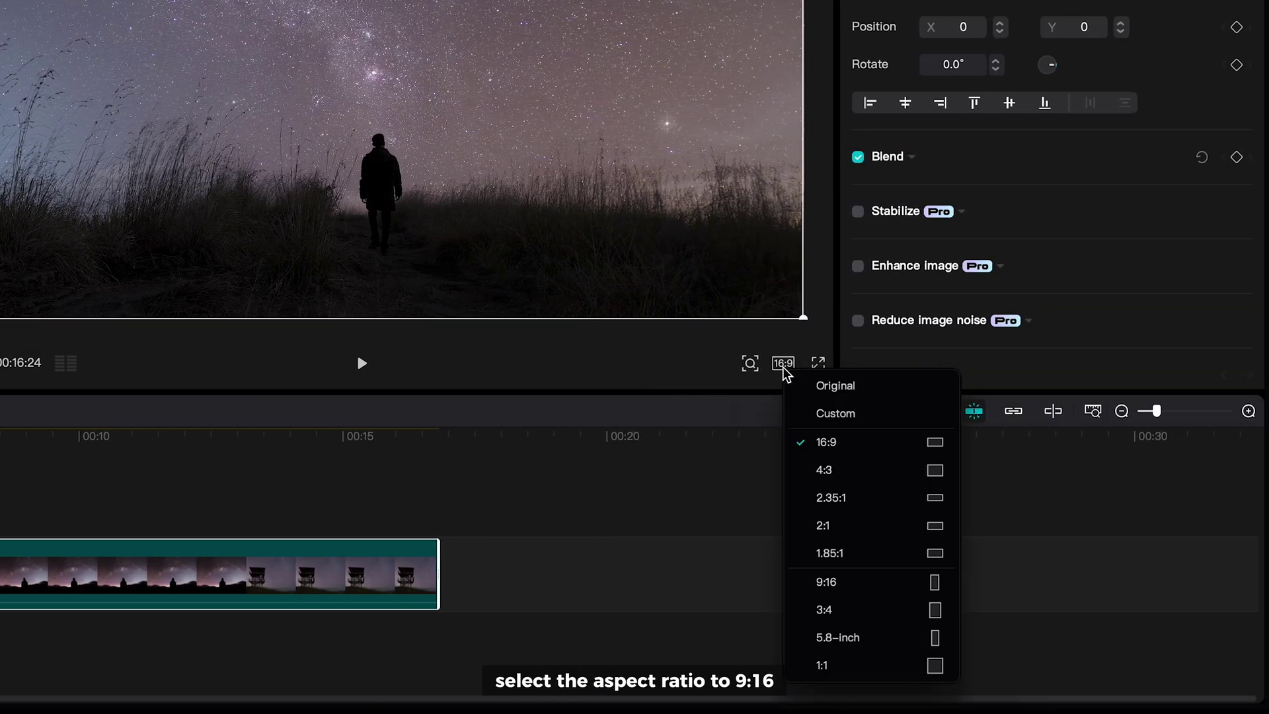
pyautogui.click(837, 583)
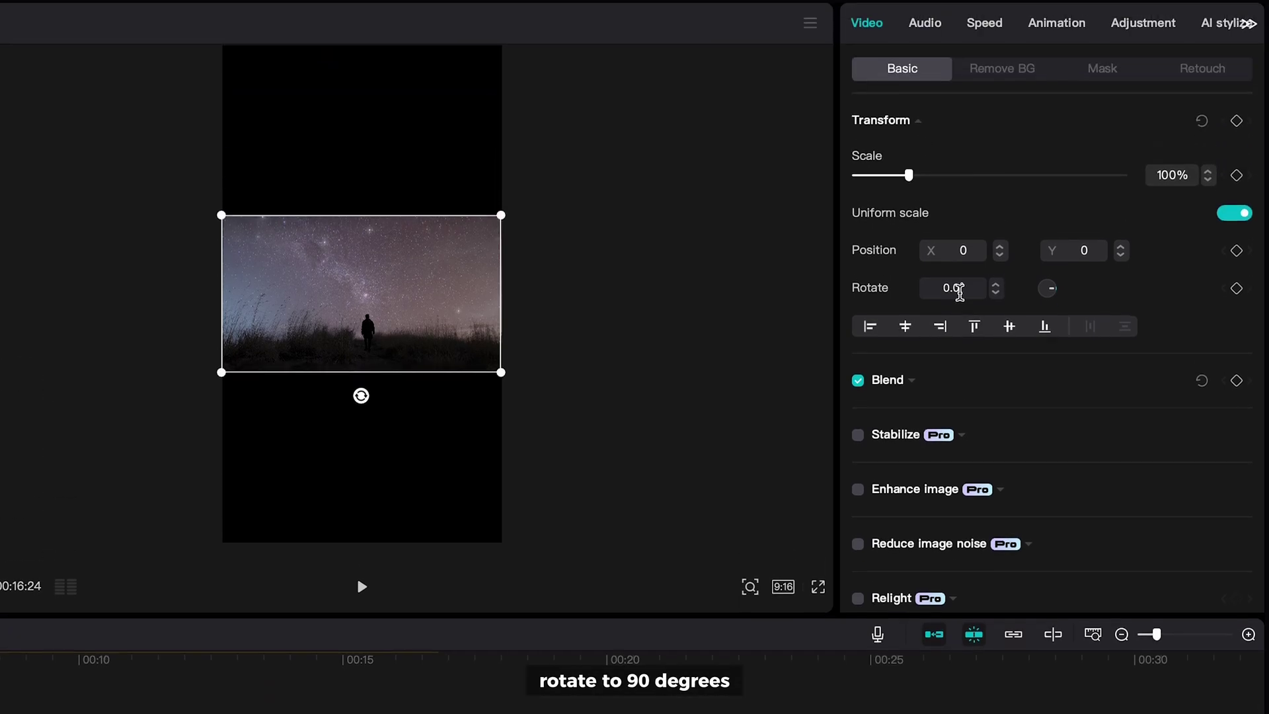
pyautogui.click(920, 321)
pyautogui.press('Return')
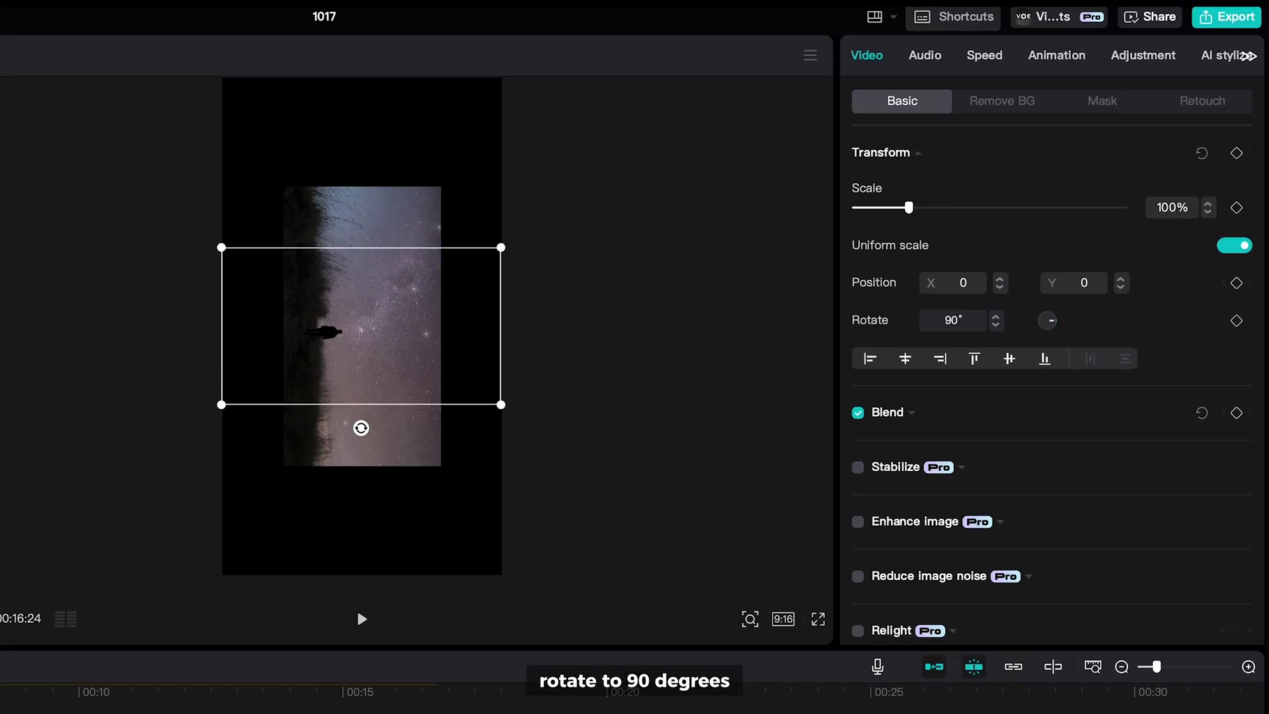
pyautogui.moveTo(909, 208); pyautogui.dragTo(930, 208)
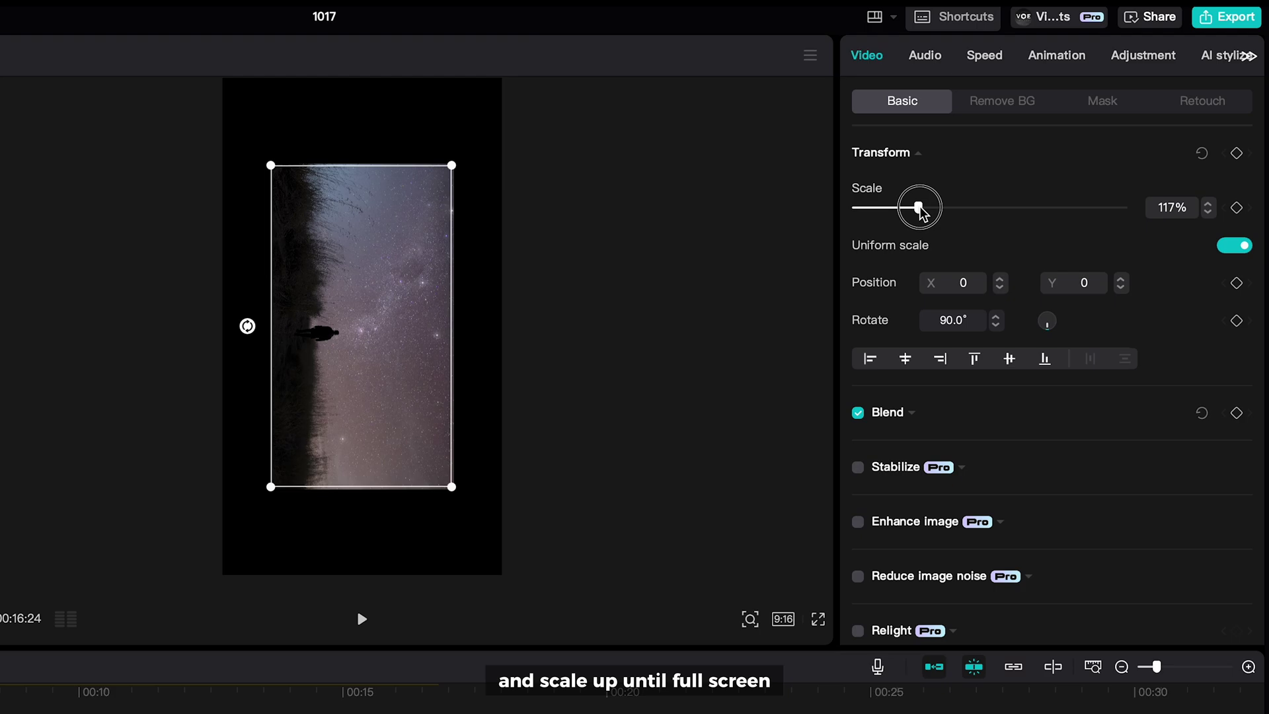
pyautogui.moveTo(474, 128); pyautogui.dragTo(532, 77)
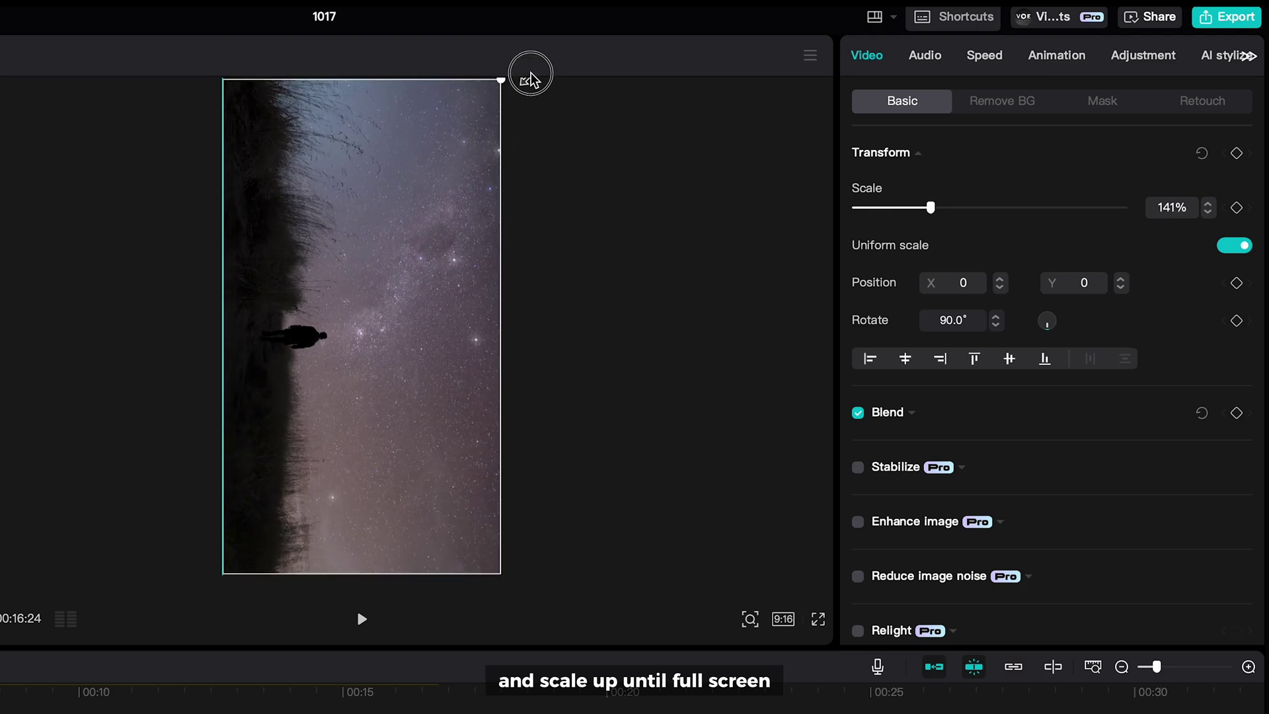